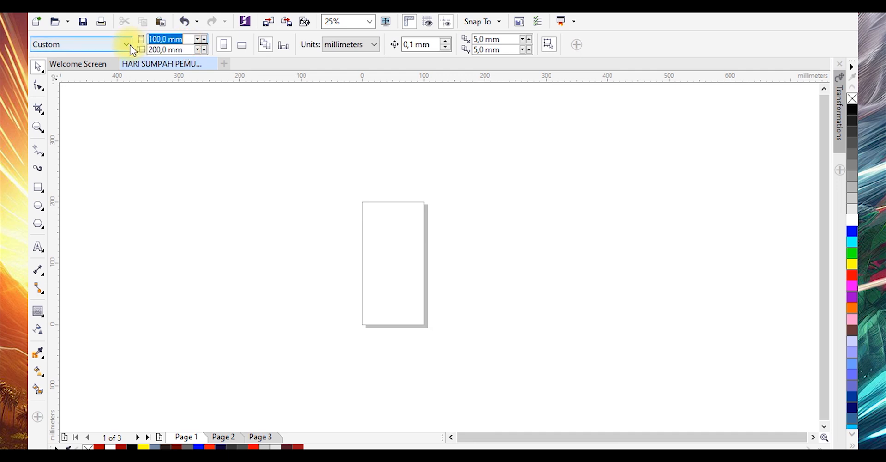
Set the page size to 300 × 100 mm
{"action": "type", "text": "300"}
{"action": "key", "text": "Tab"}
{"action": "type", "text": "100"}
{"action": "key", "text": "Return"}
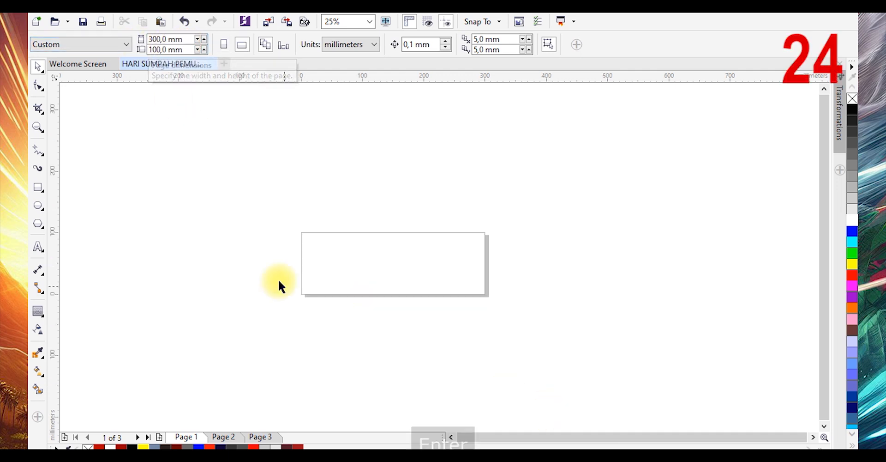
Draw a rectangle covering the whole page
{"action": "scroll", "coordinate": [314, 265], "scroll_direction": "up", "scroll_amount": 1}
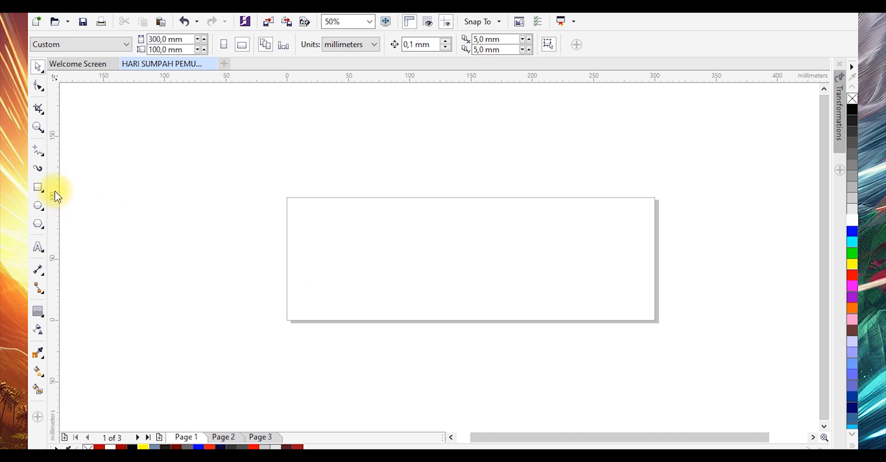
{"action": "double_click", "coordinate": [39, 187]}
{"action": "left_click", "coordinate": [242, 122]}
{"action": "scroll", "coordinate": [443, 221], "scroll_direction": "up", "scroll_amount": 1}
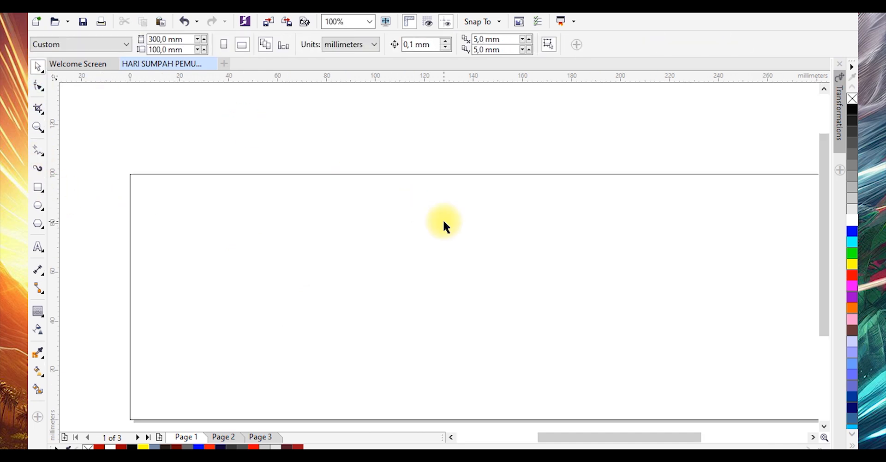
Start a text object near the page centre and enter 'Selamat Memperingati'
{"action": "left_click", "coordinate": [37, 248]}
{"action": "left_click", "coordinate": [402, 265]}
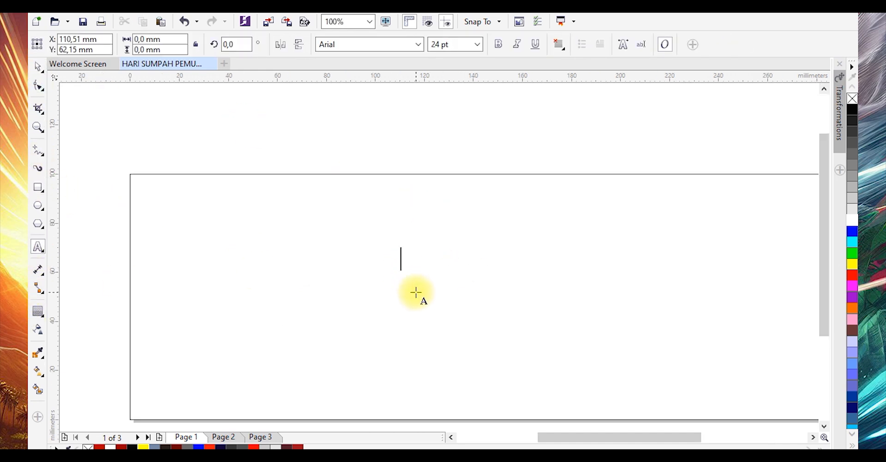
{"action": "type", "text": "Selamat"}
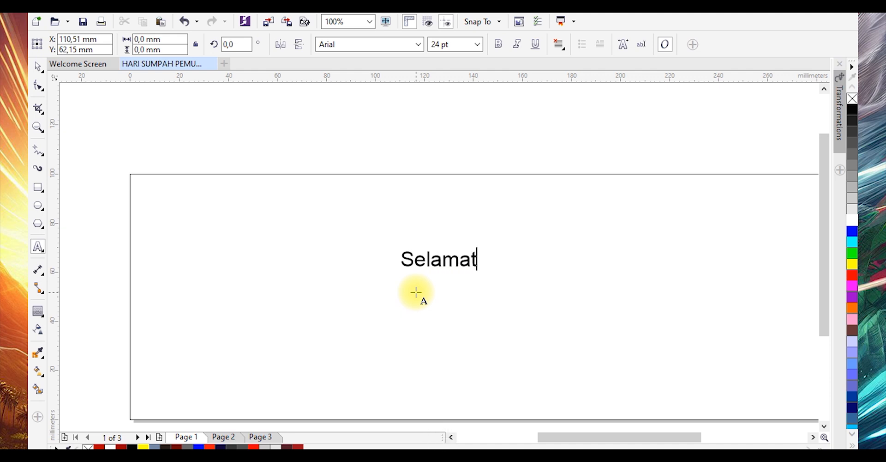
{"action": "type", "text": " Mem"}
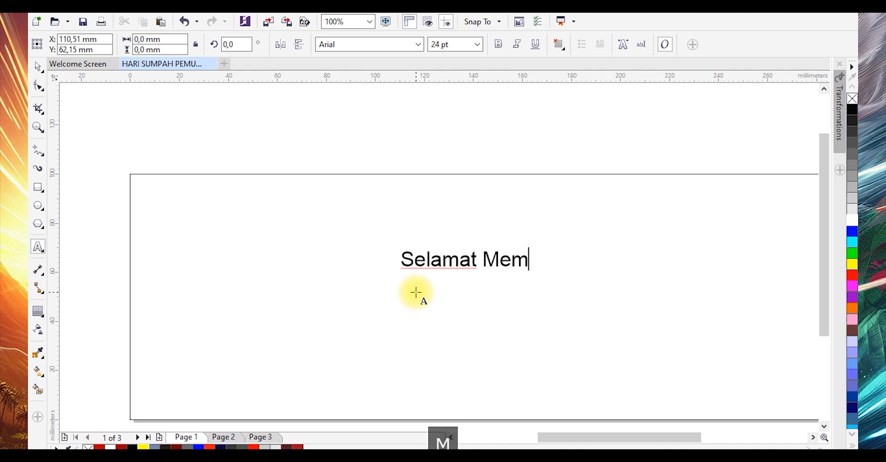
{"action": "type", "text": "peringati"}
{"action": "key", "text": "Return"}
Add the lines 'Hari Sumpah Pemuda' and '28 Oktober 2024' below the greeting
{"action": "type", "text": "Hari "}
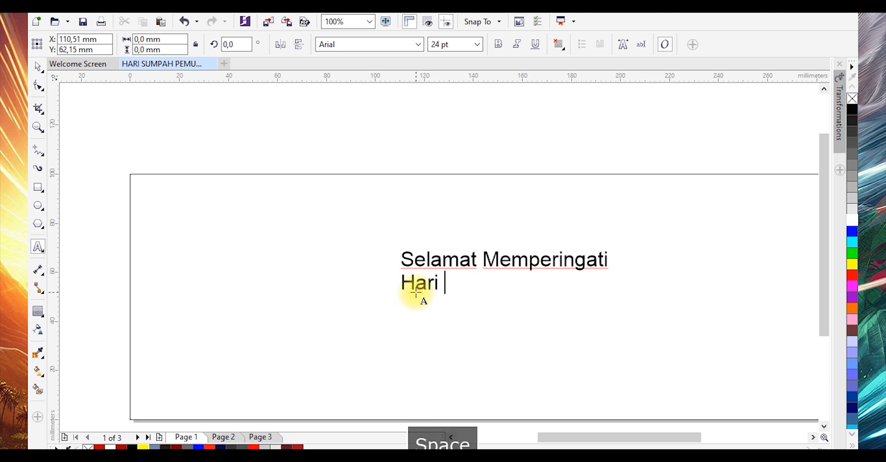
{"action": "type", "text": "SA"}
{"action": "key", "text": "BackSpace"}
{"action": "type", "text": "umpah"}
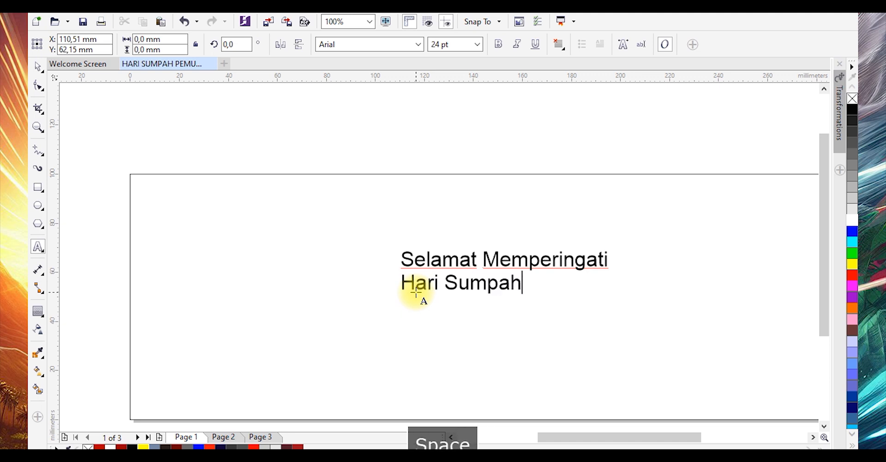
{"action": "type", "text": " Pemuda"}
{"action": "key", "text": "Return"}
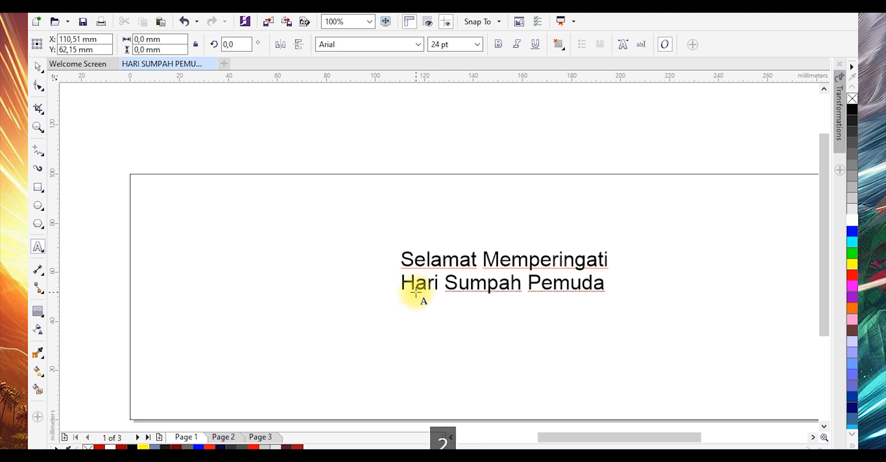
{"action": "type", "text": "28 Okt"}
{"action": "key", "text": "BackSpace"}
{"action": "type", "text": "ktober 2024"}
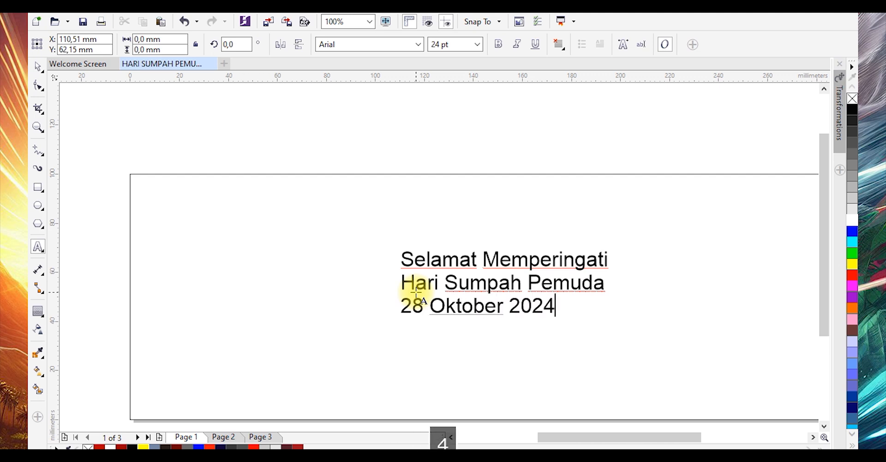
Move the text block to the right and set its font to Andalia
{"action": "left_click", "coordinate": [38, 66]}
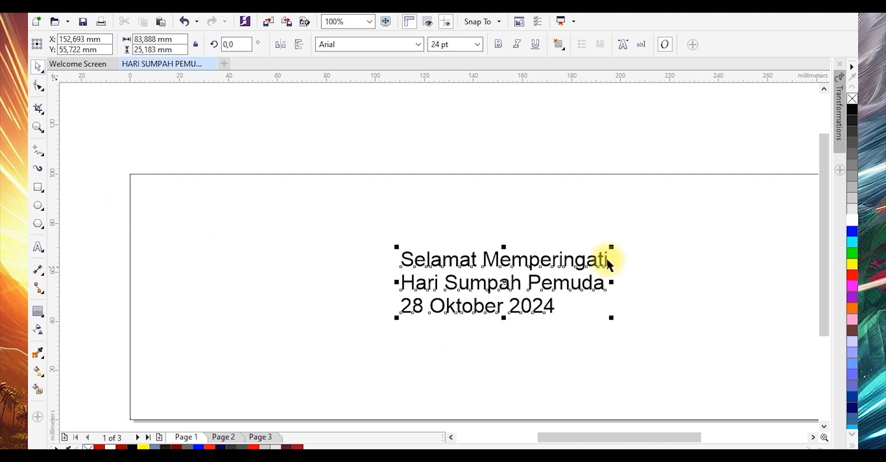
{"action": "left_click_drag", "start_coordinate": [612, 256], "coordinate": [733, 227]}
{"action": "left_click", "coordinate": [419, 44]}
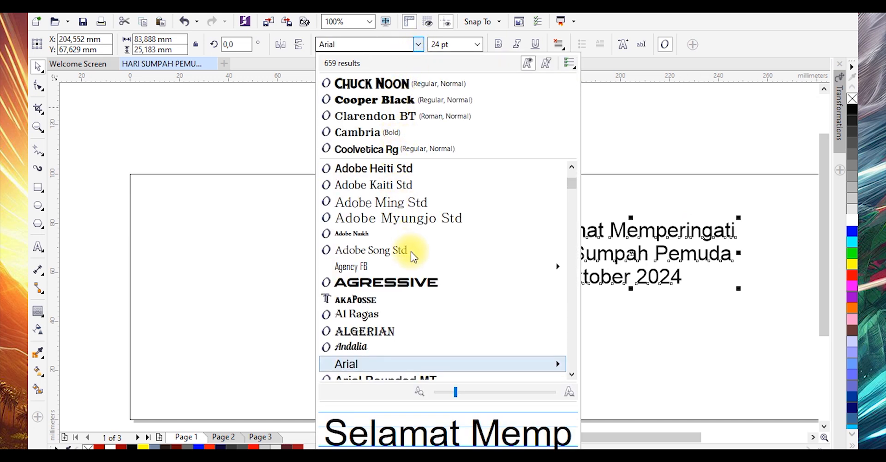
{"action": "left_click", "coordinate": [358, 346]}
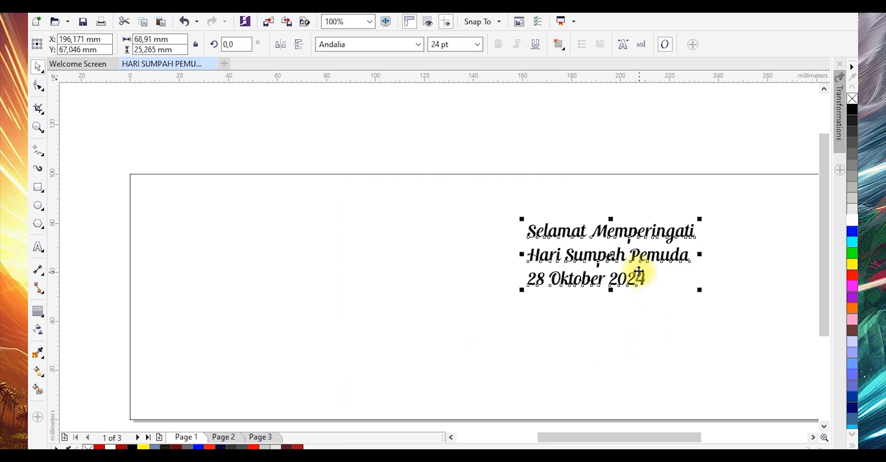
Nudge the text block down and break it apart into separate lines
{"action": "left_click_drag", "start_coordinate": [636, 260], "coordinate": [636, 274]}
{"action": "key", "text": "ctrl+k"}
{"action": "left_click", "coordinate": [611, 267]}
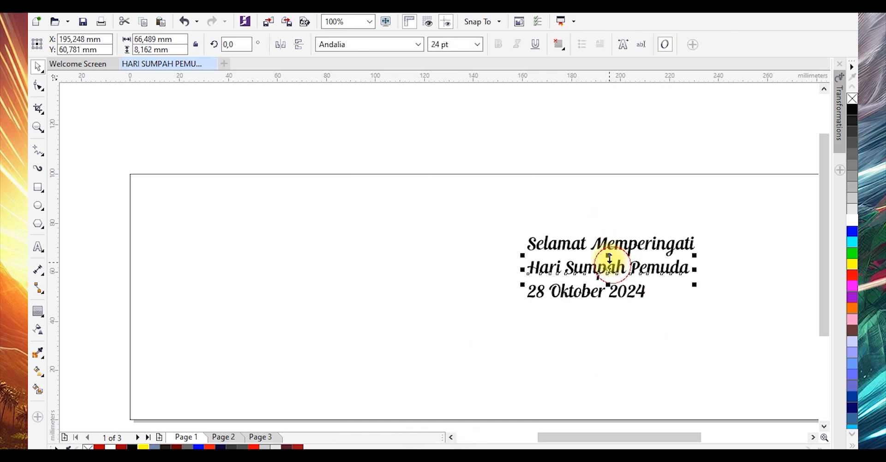
Set the 'Hari Sumpah Pemuda' line to Chuck Noon and enlarge it to about 44 pt
{"action": "left_click", "coordinate": [419, 44]}
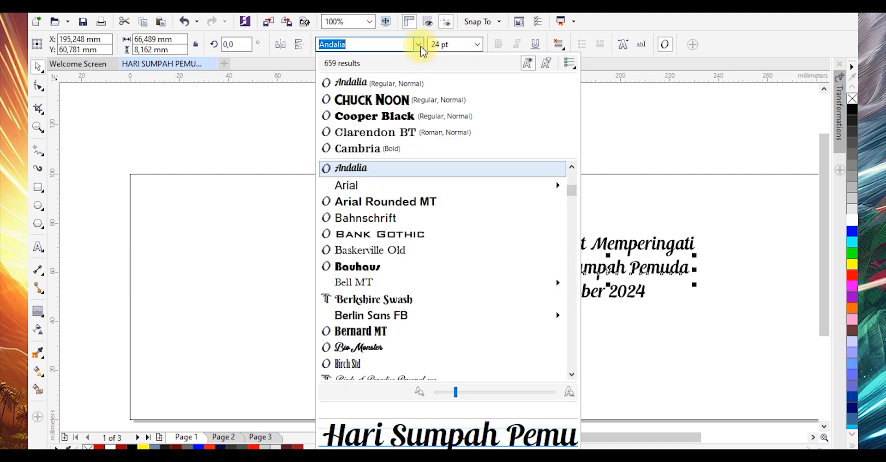
{"action": "left_click", "coordinate": [393, 101]}
{"action": "left_click_drag", "start_coordinate": [525, 279], "coordinate": [441, 285]}
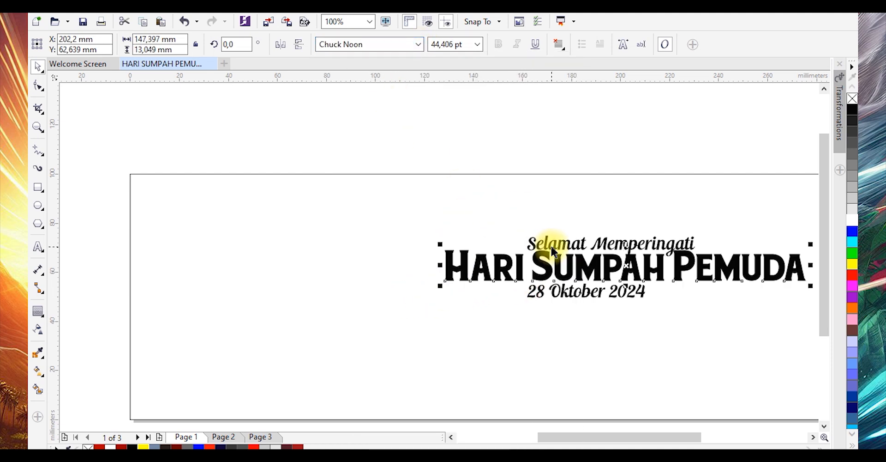
Move the greeting line up and the date line down to space them from the title
{"action": "left_click_drag", "start_coordinate": [549, 252], "coordinate": [550, 217]}
{"action": "left_click_drag", "start_coordinate": [560, 291], "coordinate": [560, 301]}
{"action": "scroll", "coordinate": [466, 199], "scroll_direction": "down", "scroll_amount": 1}
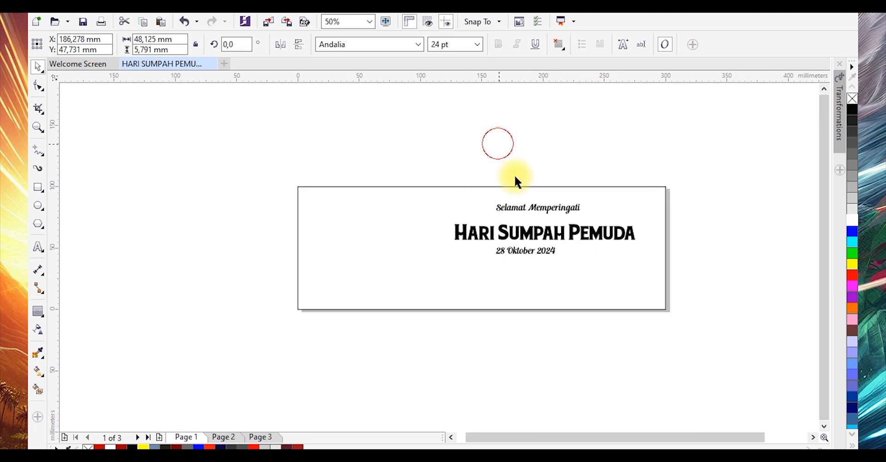
Apply a horizontal linear gradient to the background rectangle and set its end colour to #D60000
{"action": "left_click", "coordinate": [588, 294]}
{"action": "left_click", "coordinate": [42, 375]}
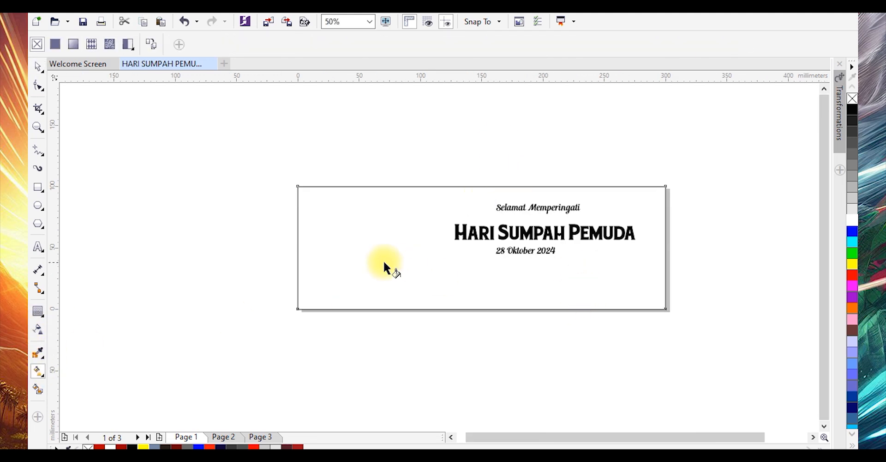
{"action": "left_click_drag", "start_coordinate": [312, 244], "coordinate": [651, 244]}
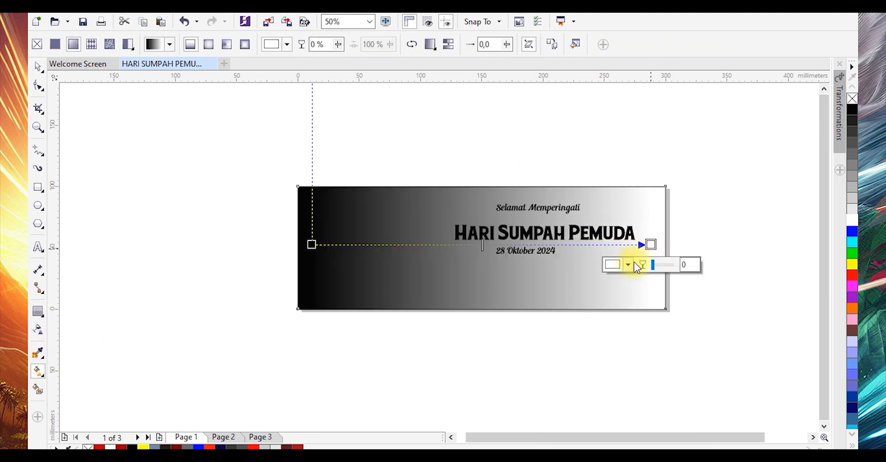
{"action": "left_click", "coordinate": [629, 268]}
{"action": "left_click", "coordinate": [681, 349]}
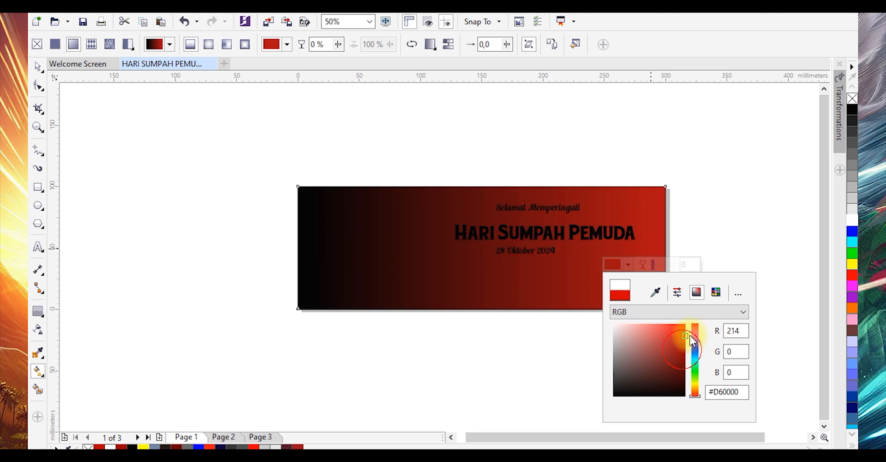
Set the gradient's start colour to #5C0303
{"action": "left_click", "coordinate": [312, 243]}
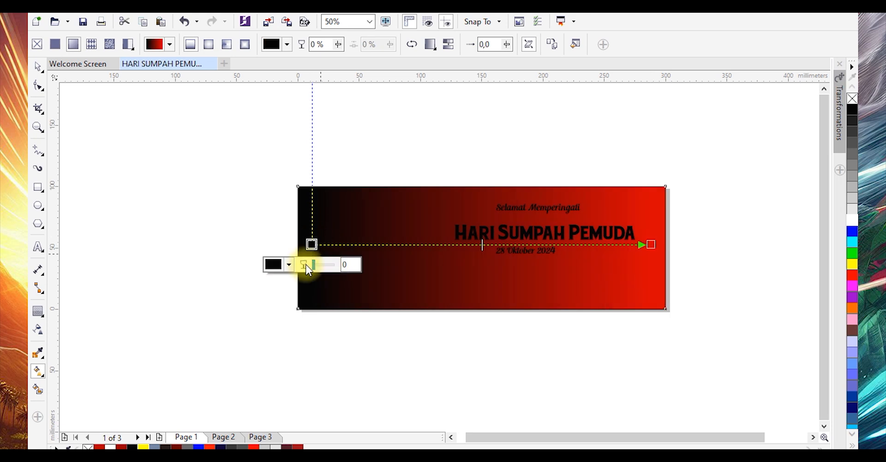
{"action": "left_click", "coordinate": [289, 266]}
{"action": "left_click_drag", "start_coordinate": [344, 368], "coordinate": [346, 370]}
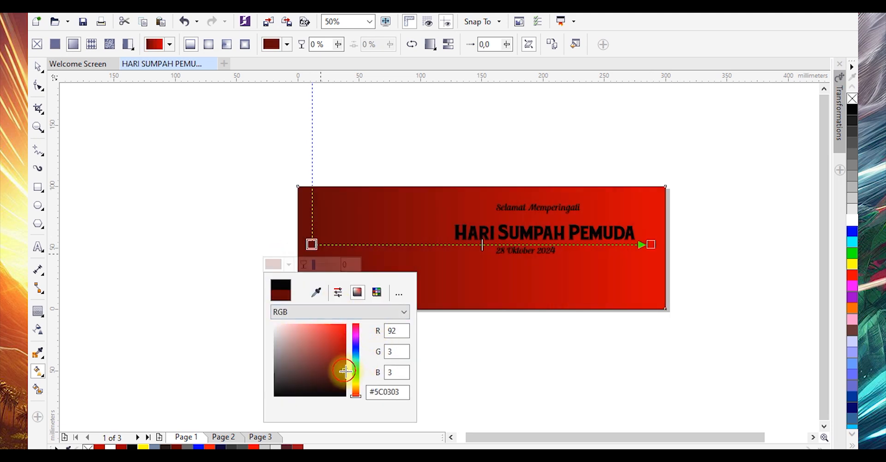
{"action": "left_click", "coordinate": [446, 361]}
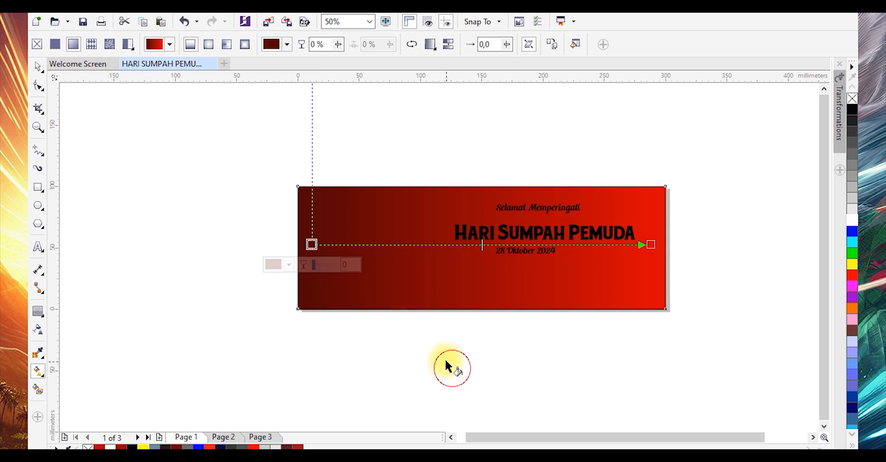
Select all three text lines and colour them white
{"action": "left_click", "coordinate": [44, 71]}
{"action": "left_click", "coordinate": [162, 109]}
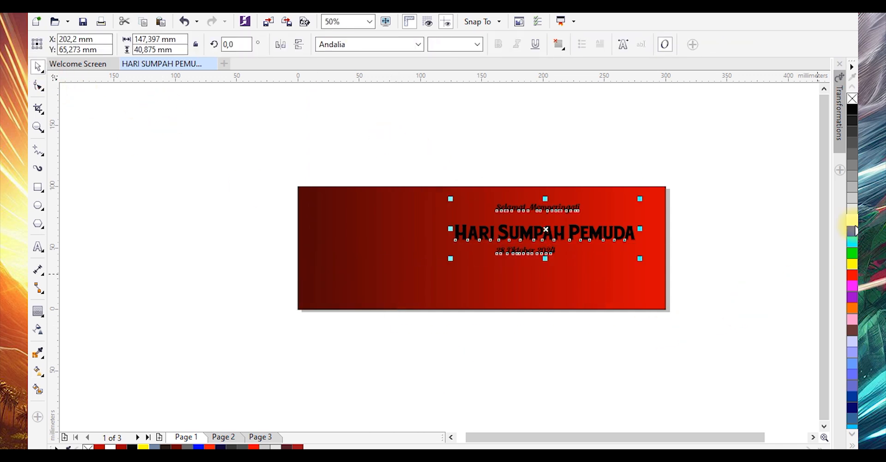
{"action": "left_click", "coordinate": [853, 220]}
{"action": "left_click", "coordinate": [787, 256]}
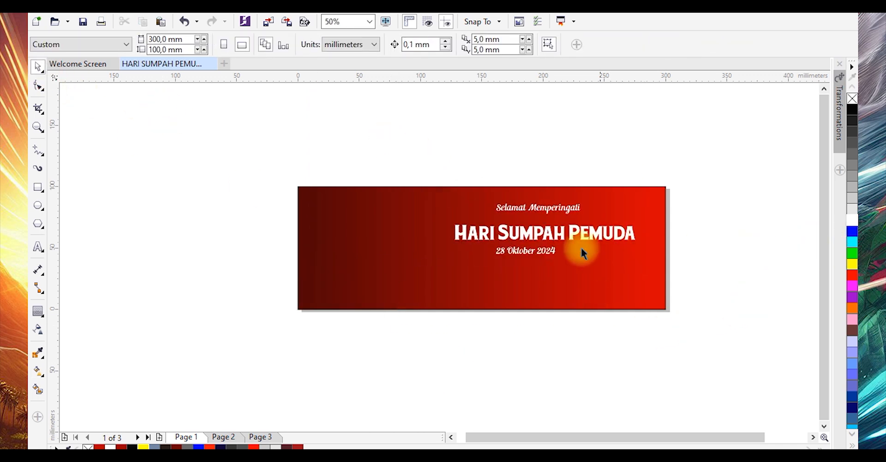
Delete the 'Hari Sumpah Pemuda' title line
{"action": "left_click", "coordinate": [549, 250]}
{"action": "scroll", "coordinate": [550, 251], "scroll_direction": "up", "scroll_amount": 2}
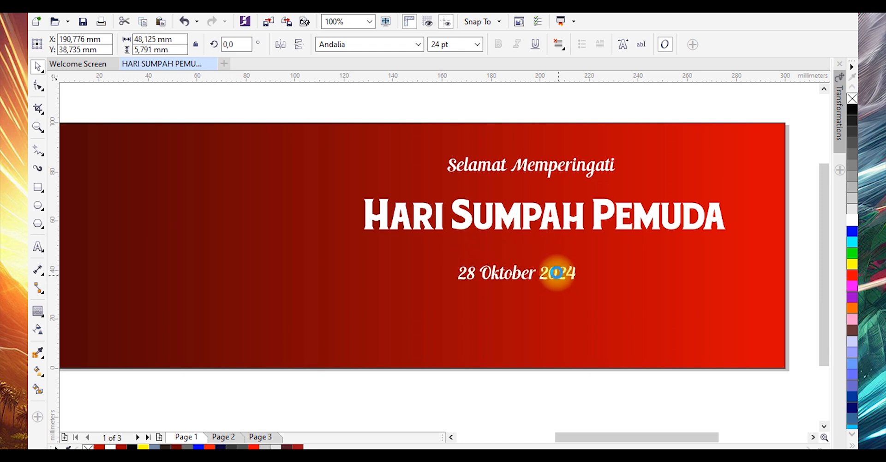
{"action": "left_click", "coordinate": [554, 226]}
{"action": "scroll", "coordinate": [553, 223], "scroll_direction": "down", "scroll_amount": 2}
{"action": "key", "text": "Delete"}
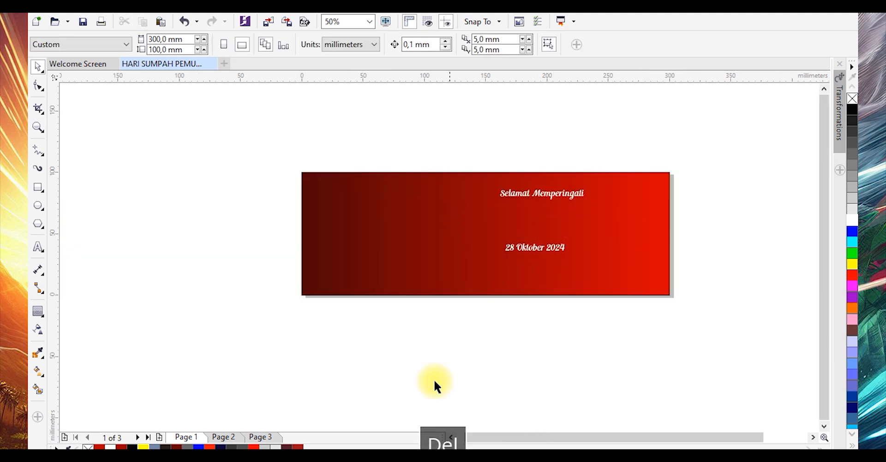
Bring the artwork from page 2 over to page 1
{"action": "left_click", "coordinate": [223, 436]}
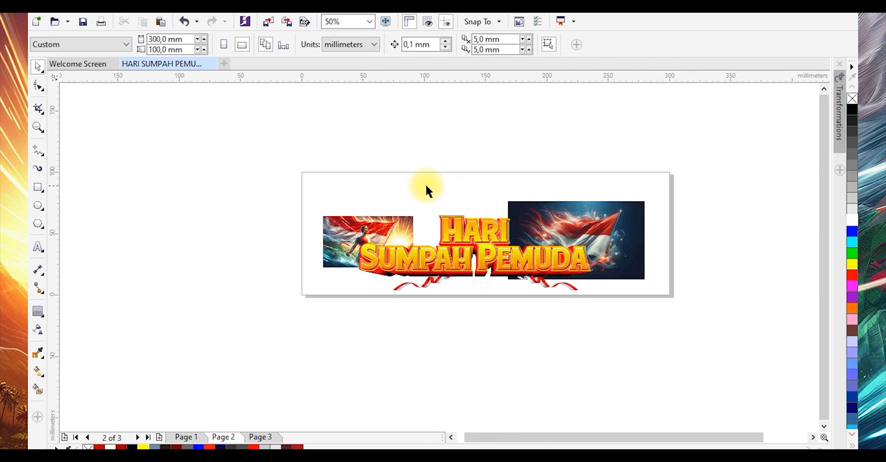
{"action": "left_click", "coordinate": [638, 239]}
{"action": "left_click_drag", "start_coordinate": [638, 239], "coordinate": [637, 384]}
{"action": "left_click", "coordinate": [187, 436]}
Place the SKIES MEDIA logo centred at the top of the banner above the greeting text
{"action": "left_click_drag", "start_coordinate": [490, 326], "coordinate": [481, 185]}
{"action": "left_click", "coordinate": [486, 213], "text": "shift"}
{"action": "key", "text": "c"}
{"action": "left_click", "coordinate": [510, 159]}
{"action": "left_click_drag", "start_coordinate": [543, 195], "coordinate": [506, 209]}
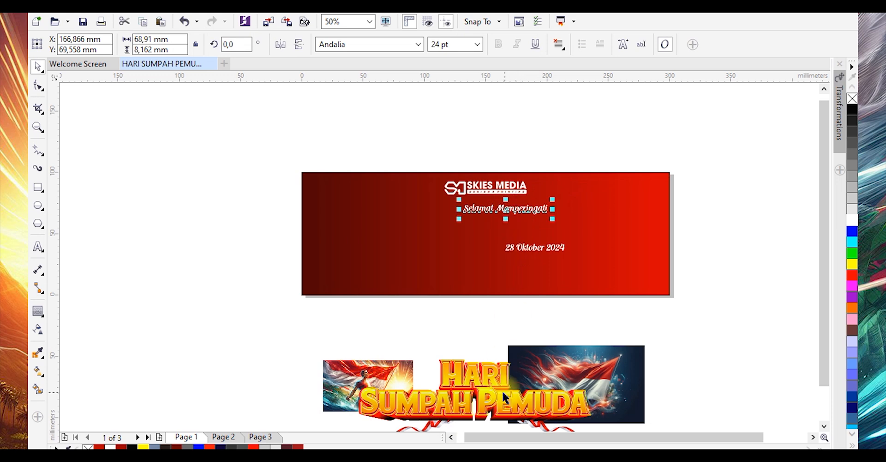
Move the flag-bearer photo over the banner's left side and enlarge it to about 250 × 143 mm
{"action": "left_click_drag", "start_coordinate": [371, 375], "coordinate": [244, 99]}
{"action": "left_click_drag", "start_coordinate": [290, 140], "coordinate": [357, 179]}
{"action": "left_click_drag", "start_coordinate": [325, 137], "coordinate": [370, 257]}
{"action": "left_click_drag", "start_coordinate": [401, 199], "coordinate": [493, 153]}
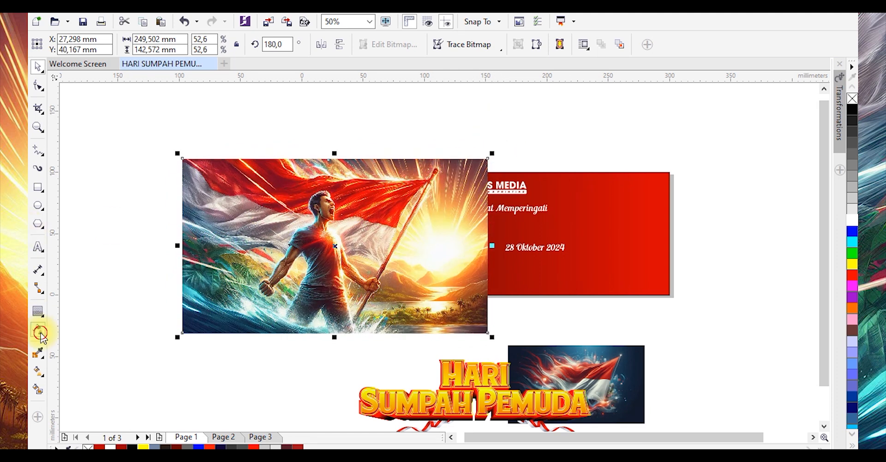
Apply a linear transparency fading the flag-bearer photo out towards its right edge
{"action": "left_click", "coordinate": [39, 333]}
{"action": "left_click_drag", "start_coordinate": [423, 241], "coordinate": [457, 242]}
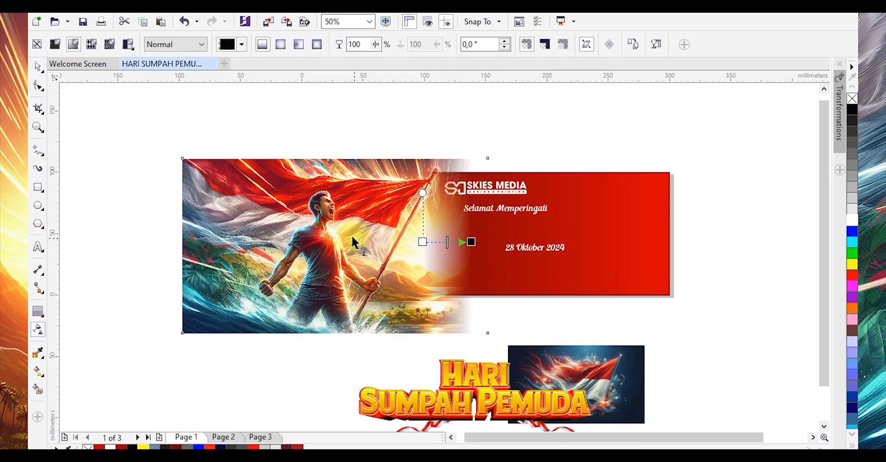
{"action": "key", "text": "space"}
Move the flag artwork up beside the banner and PowerClip the flag-bearer photo inside the background rectangle
{"action": "left_click_drag", "start_coordinate": [573, 368], "coordinate": [620, 184]}
{"action": "left_click", "coordinate": [365, 211]}
{"action": "right_click", "coordinate": [365, 212]}
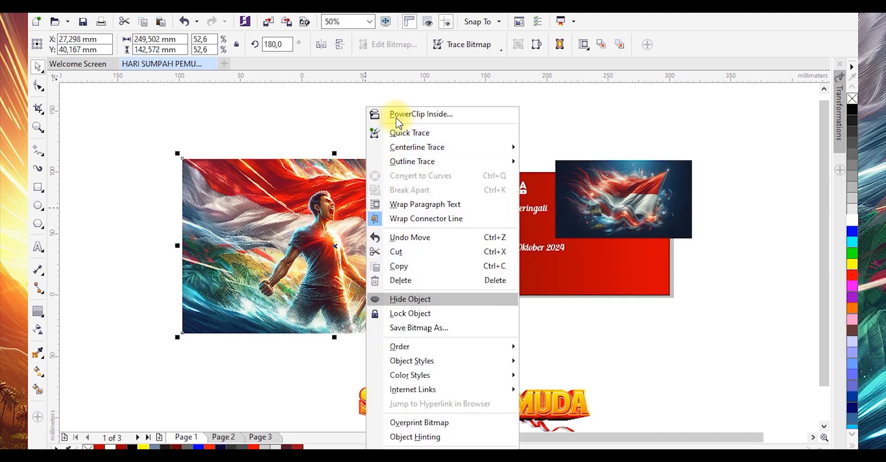
{"action": "left_click", "coordinate": [396, 119]}
{"action": "left_click", "coordinate": [558, 291]}
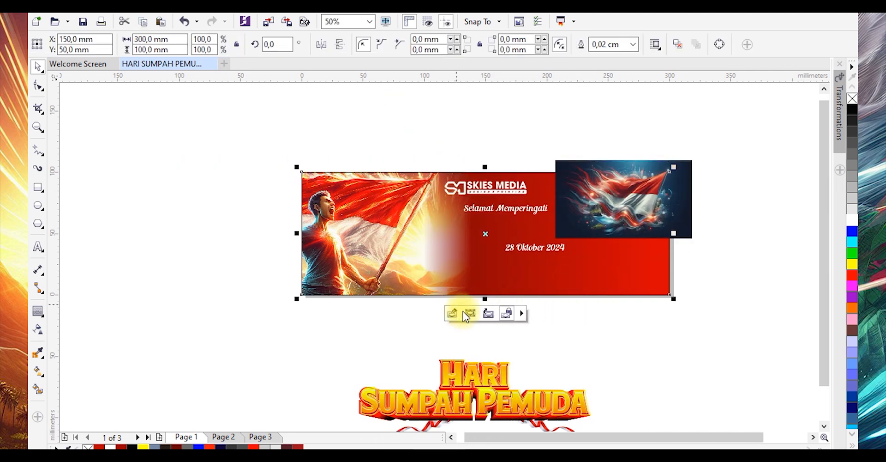
Edit the PowerClip contents to reposition the photo inside the banner
{"action": "left_click", "coordinate": [467, 316]}
{"action": "left_click_drag", "start_coordinate": [315, 266], "coordinate": [334, 280]}
{"action": "left_click_drag", "start_coordinate": [197, 353], "coordinate": [223, 337]}
{"action": "mouse_move", "coordinate": [354, 257]}
{"action": "left_mouse_down"}
{"action": "mouse_move", "coordinate": [363, 247]}
{"action": "mouse_move", "coordinate": [356, 252]}
{"action": "left_mouse_up"}
{"action": "left_click", "coordinate": [590, 344]}
Enlarge the flag artwork to about 215 × 123 mm and place it over the banner's right half
{"action": "left_click", "coordinate": [614, 223]}
{"action": "left_click_drag", "start_coordinate": [551, 242], "coordinate": [373, 296]}
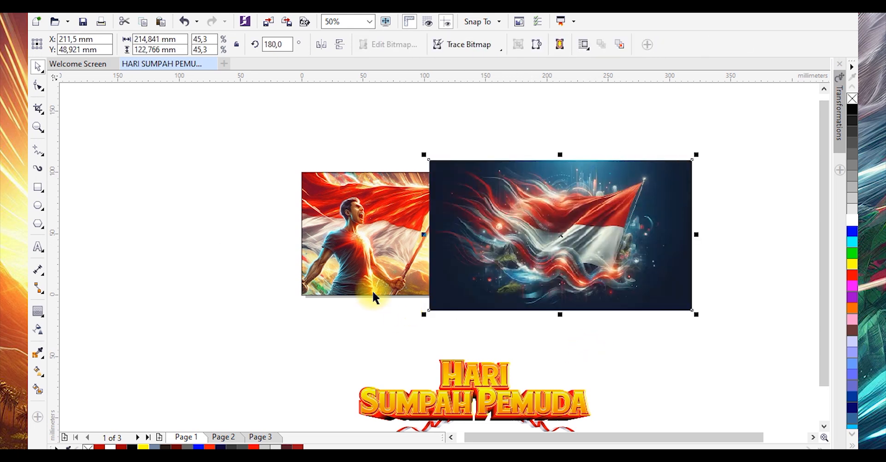
{"action": "left_click", "coordinate": [38, 330]}
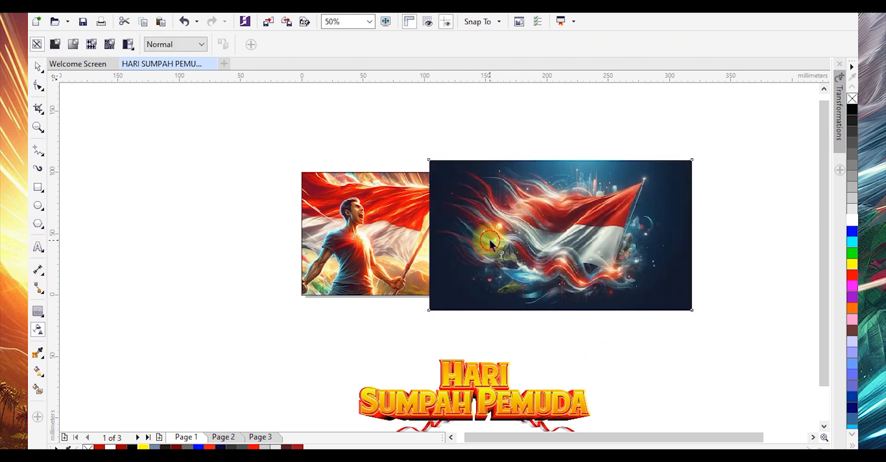
Move the flag artwork onto the banner and PowerClip it inside the background rectangle
{"action": "left_click_drag", "start_coordinate": [425, 235], "coordinate": [499, 237]}
{"action": "key", "text": "space"}
{"action": "left_click_drag", "start_coordinate": [664, 237], "coordinate": [681, 234]}
{"action": "left_click_drag", "start_coordinate": [715, 154], "coordinate": [733, 147]}
{"action": "left_click_drag", "start_coordinate": [649, 211], "coordinate": [652, 205]}
{"action": "right_click", "coordinate": [653, 205]}
{"action": "left_click", "coordinate": [706, 114]}
{"action": "left_click", "coordinate": [397, 208]}
{"action": "left_click", "coordinate": [714, 310]}
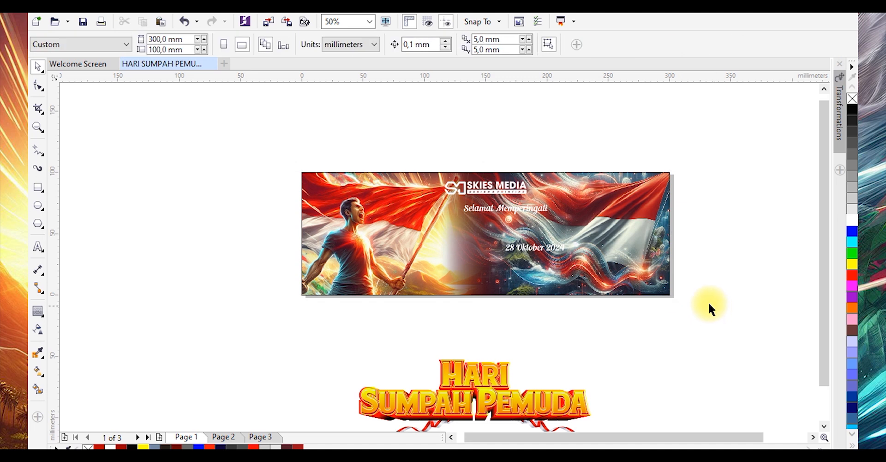
Move the "28 Oktober 2024" date text down near the banner's bottom edge
{"action": "left_click", "coordinate": [656, 270]}
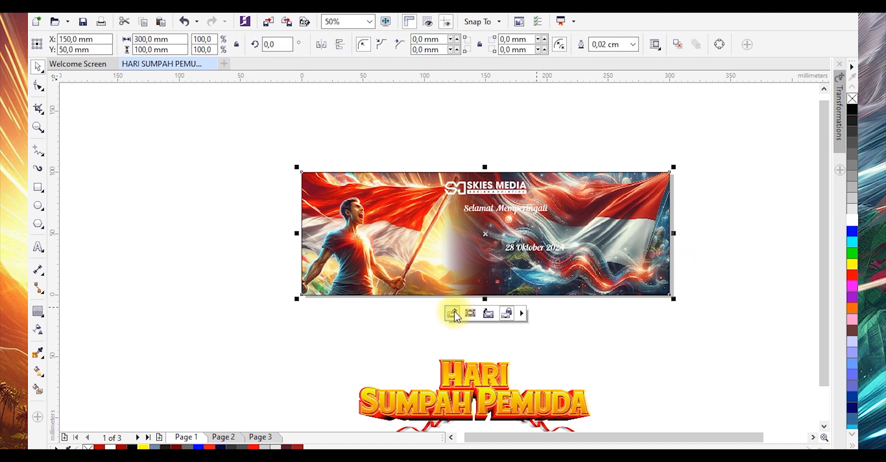
{"action": "left_click", "coordinate": [685, 354]}
{"action": "left_click_drag", "start_coordinate": [541, 252], "coordinate": [501, 287]}
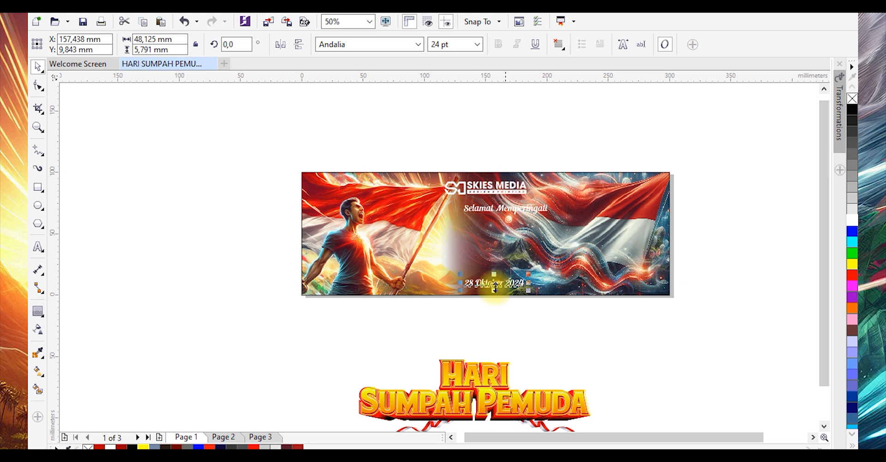
Move the HARI SUMPAH PEMUDA title onto the banner and center it horizontally on the banner
{"action": "left_click", "coordinate": [489, 375]}
{"action": "left_click_drag", "start_coordinate": [489, 375], "coordinate": [508, 236]}
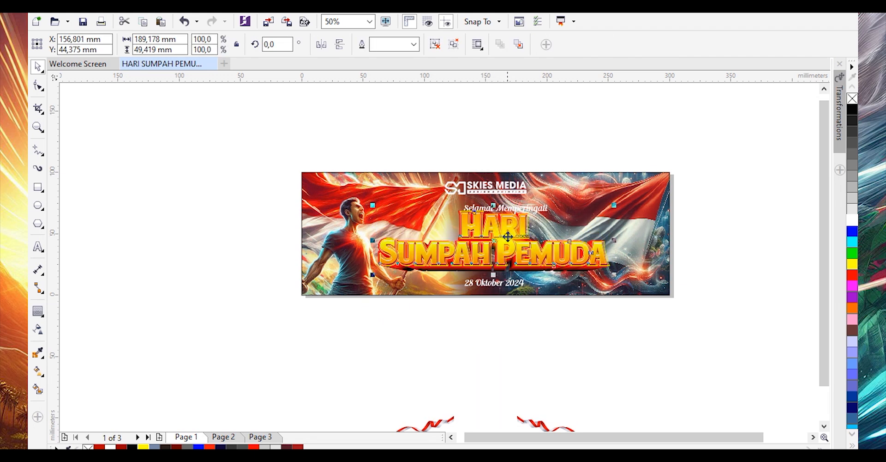
{"action": "scroll", "coordinate": [508, 238], "scroll_direction": "up", "scroll_amount": 2}
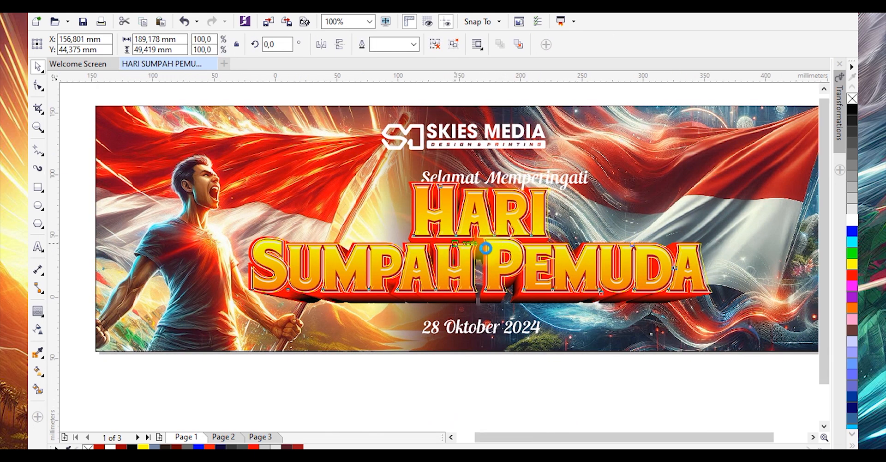
{"action": "scroll", "coordinate": [457, 249], "scroll_direction": "down", "scroll_amount": 2}
{"action": "left_click", "coordinate": [602, 287], "text": "shift"}
{"action": "key", "text": "c"}
{"action": "left_click", "coordinate": [590, 337]}
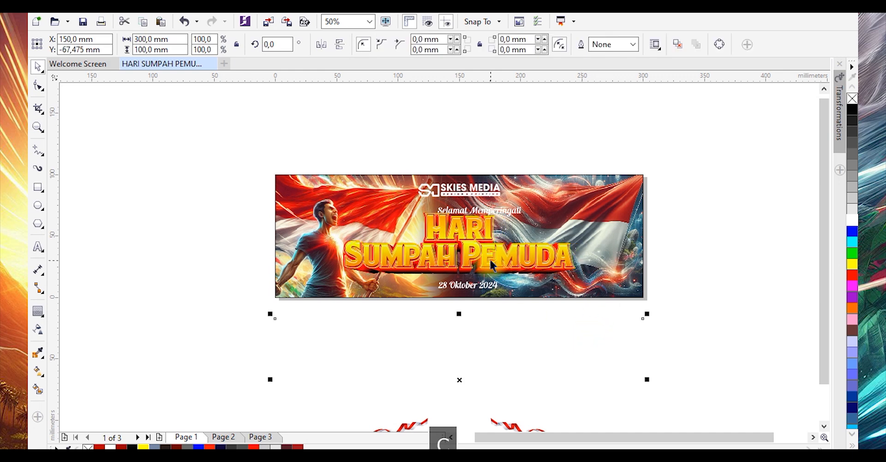
Nudge the HARI SUMPAH PEMUDA title slightly lower on the banner
{"action": "scroll", "coordinate": [491, 260], "scroll_direction": "up", "scroll_amount": 1}
{"action": "left_click", "coordinate": [501, 263]}
{"action": "left_click_drag", "start_coordinate": [501, 263], "coordinate": [511, 286]}
{"action": "scroll", "coordinate": [507, 256], "scroll_direction": "up", "scroll_amount": 1}
{"action": "scroll", "coordinate": [500, 244], "scroll_direction": "down", "scroll_amount": 1}
{"action": "scroll", "coordinate": [476, 219], "scroll_direction": "up", "scroll_amount": 1}
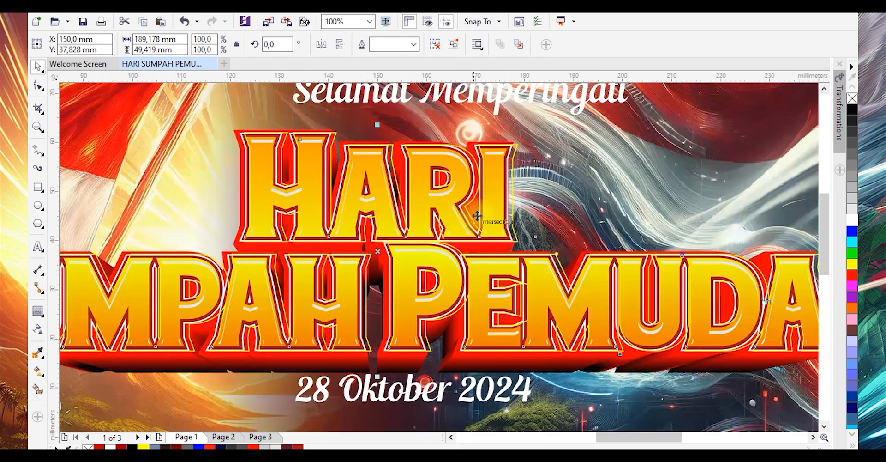
{"action": "scroll", "coordinate": [479, 199], "scroll_direction": "down", "scroll_amount": 1}
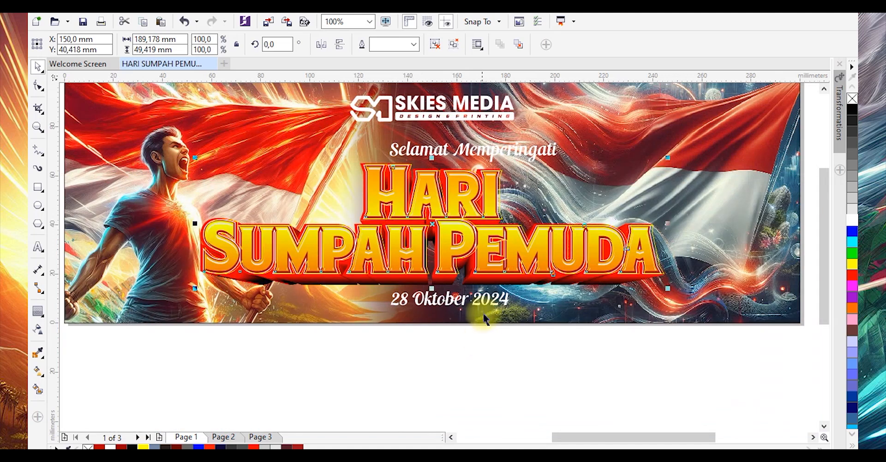
Center the date text horizontally on the banner
{"action": "left_click", "coordinate": [494, 307]}
{"action": "left_click_drag", "start_coordinate": [512, 312], "coordinate": [495, 308]}
{"action": "left_click", "coordinate": [488, 322], "text": "shift"}
{"action": "key", "text": "c"}
{"action": "left_click", "coordinate": [468, 298]}
{"action": "scroll", "coordinate": [468, 297], "scroll_direction": "up", "scroll_amount": 1}
{"action": "key", "text": "ctrl+z"}
{"action": "key", "text": "ctrl+shift+z"}
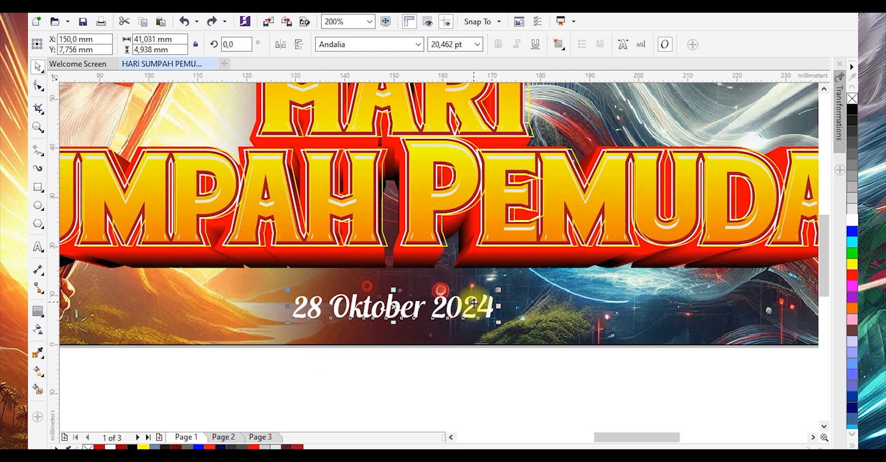
Center the SKIES MEDIA logo horizontally on the banner
{"action": "scroll", "coordinate": [473, 318], "scroll_direction": "down", "scroll_amount": 2}
{"action": "scroll", "coordinate": [471, 248], "scroll_direction": "up", "scroll_amount": 1}
{"action": "left_click", "coordinate": [489, 267]}
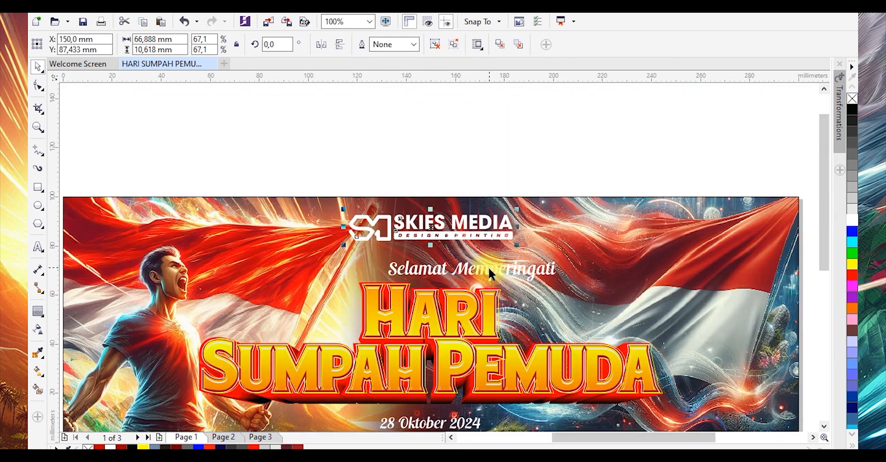
{"action": "left_click", "coordinate": [556, 251], "text": "shift"}
{"action": "key", "text": "c"}
{"action": "scroll", "coordinate": [555, 201], "scroll_direction": "down", "scroll_amount": 1}
{"action": "left_click", "coordinate": [553, 164]}
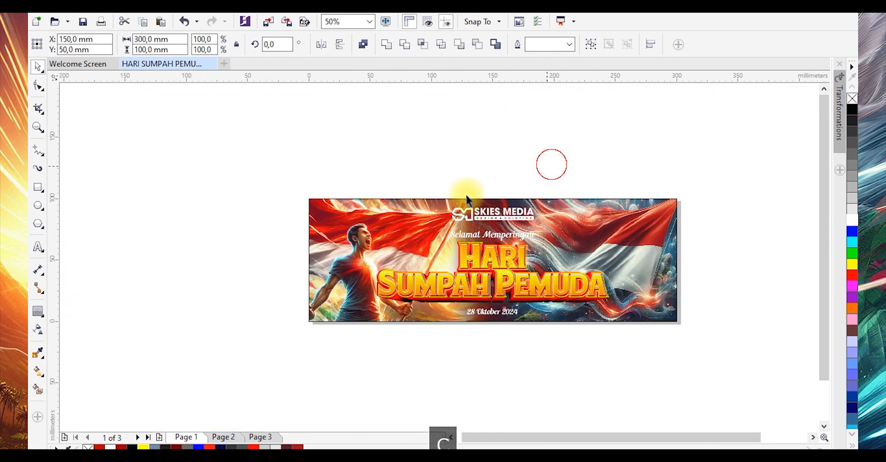
Edit the PowerClip contents to reposition the flag artwork inside the banner
{"action": "left_click", "coordinate": [439, 233]}
{"action": "left_click", "coordinate": [461, 343]}
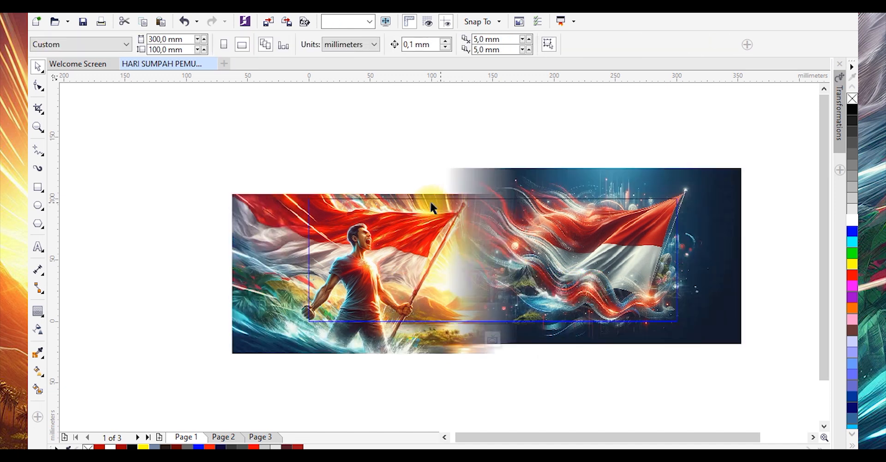
{"action": "left_click", "coordinate": [408, 219]}
{"action": "left_click_drag", "start_coordinate": [512, 355], "coordinate": [490, 343]}
{"action": "left_click_drag", "start_coordinate": [418, 271], "coordinate": [423, 273]}
{"action": "left_click", "coordinate": [682, 301]}
{"action": "left_click_drag", "start_coordinate": [710, 289], "coordinate": [713, 292]}
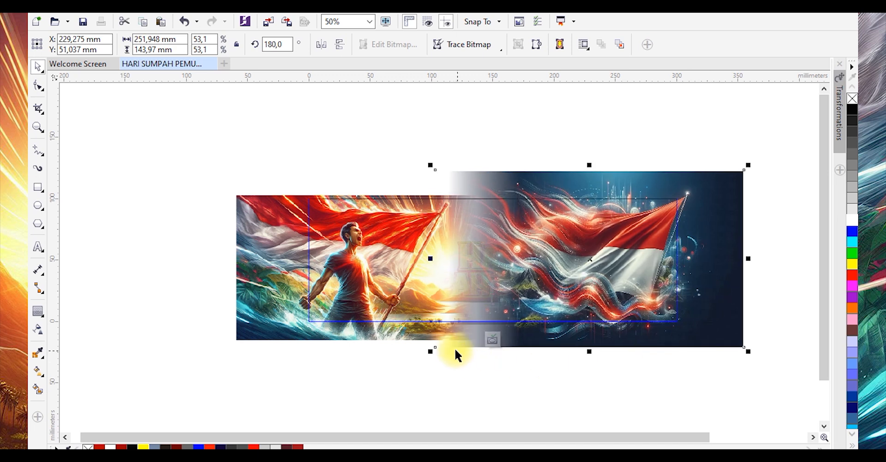
{"action": "left_click", "coordinate": [494, 339]}
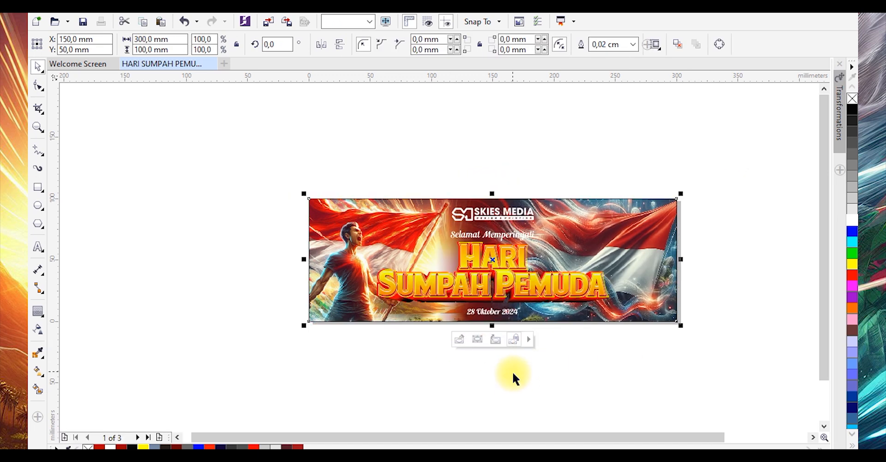
{"action": "left_click", "coordinate": [449, 397]}
Select and delete the leftover empty object below the banner
{"action": "left_click", "coordinate": [743, 327]}
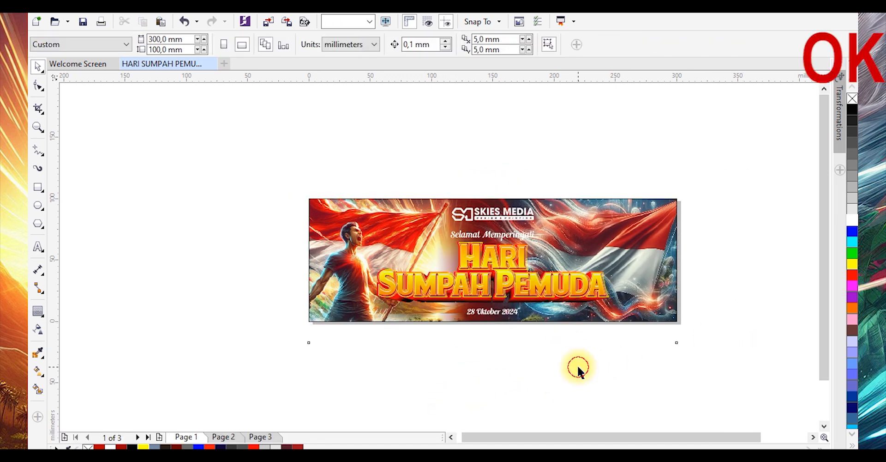
{"action": "left_click", "coordinate": [560, 365]}
{"action": "key", "text": "Delete"}
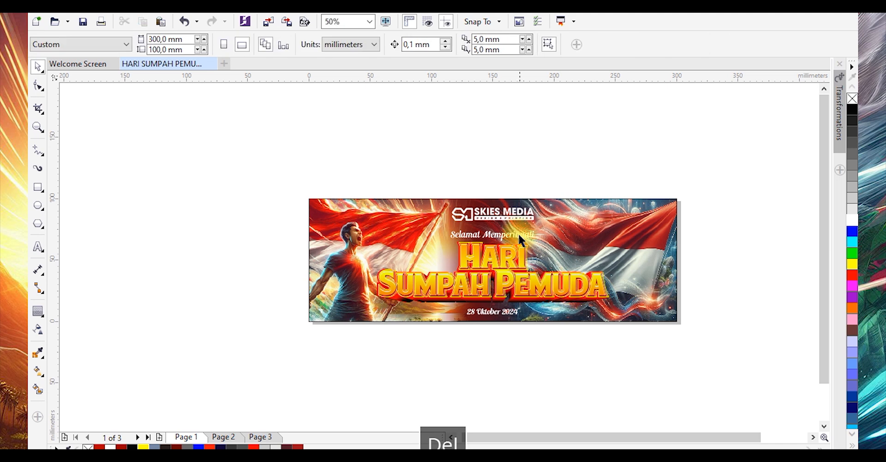
Move the "Selamat Memperingati" text up and enlarge it to about 74 mm wide
{"action": "scroll", "coordinate": [518, 232], "scroll_direction": "up", "scroll_amount": 2}
{"action": "left_click", "coordinate": [516, 234]}
{"action": "scroll", "coordinate": [516, 234], "scroll_direction": "up", "scroll_amount": 2}
{"action": "left_click_drag", "start_coordinate": [511, 233], "coordinate": [532, 193]}
{"action": "scroll", "coordinate": [565, 149], "scroll_direction": "down", "scroll_amount": 2}
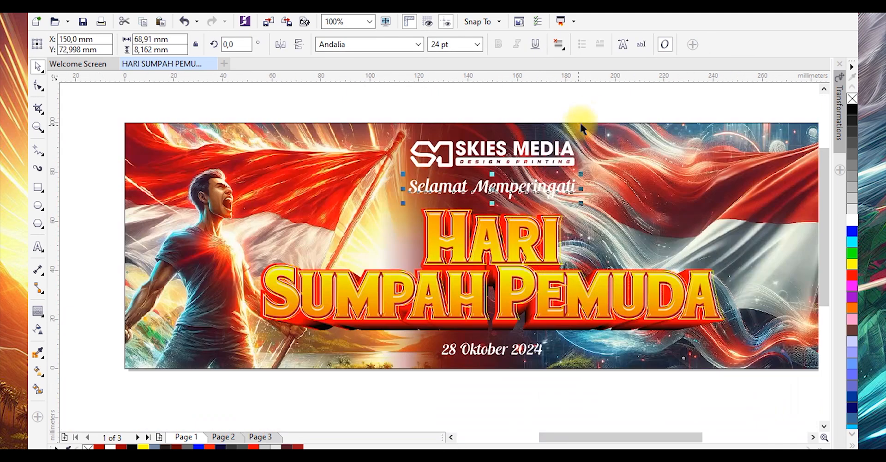
{"action": "left_click", "coordinate": [434, 142]}
{"action": "scroll", "coordinate": [554, 134], "scroll_direction": "up", "scroll_amount": 2}
{"action": "left_click_drag", "start_coordinate": [555, 130], "coordinate": [554, 128]}
{"action": "left_click", "coordinate": [508, 227]}
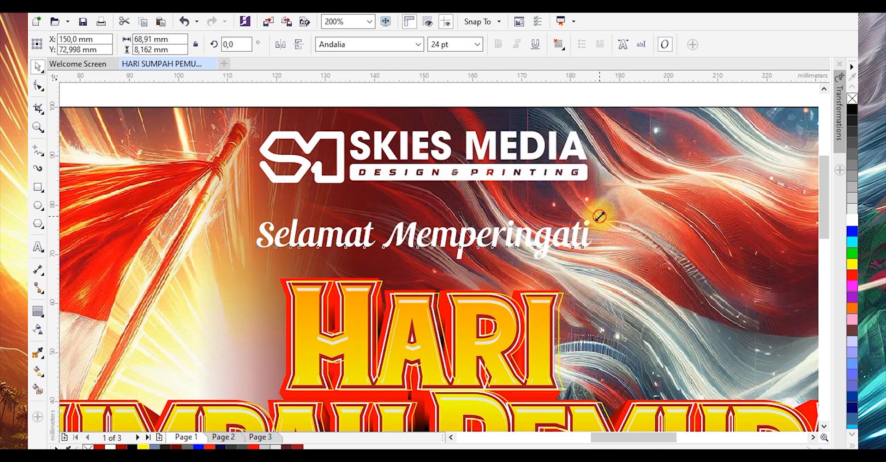
{"action": "left_click_drag", "start_coordinate": [599, 216], "coordinate": [609, 213]}
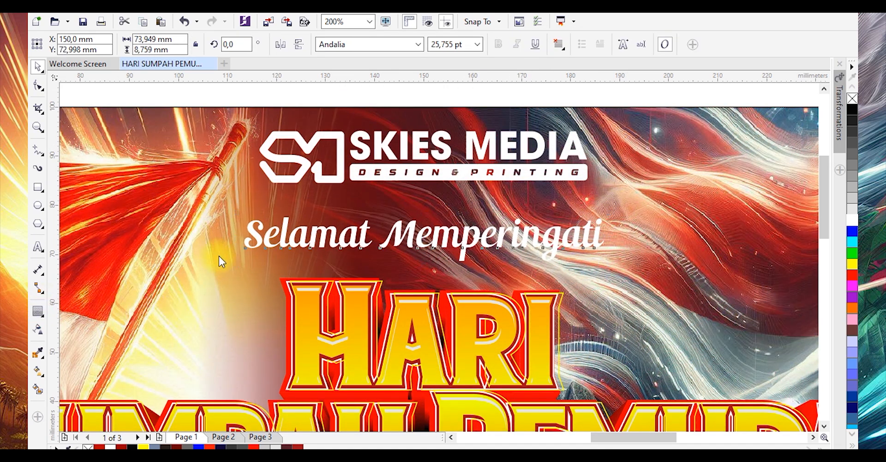
Add a red contour with round corners around the greeting text, offset about 0.88 mm
{"action": "scroll", "coordinate": [254, 224], "scroll_direction": "up", "scroll_amount": 2}
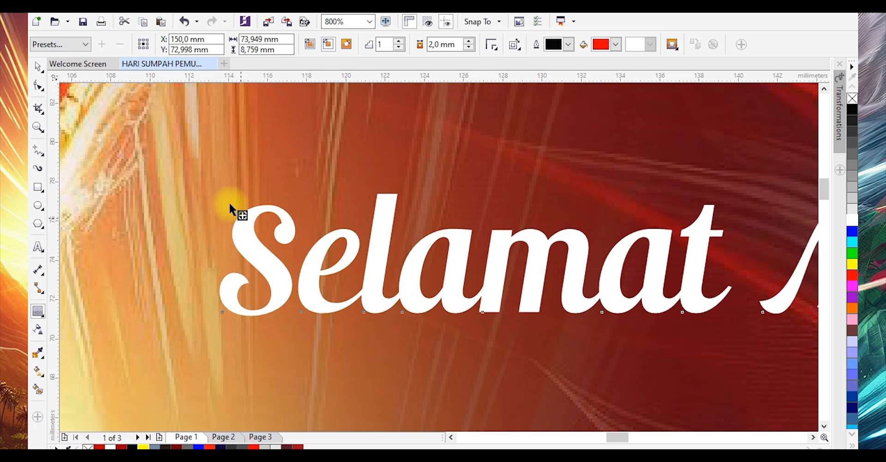
{"action": "left_click_drag", "start_coordinate": [214, 187], "coordinate": [211, 183]}
{"action": "left_click", "coordinate": [490, 45]}
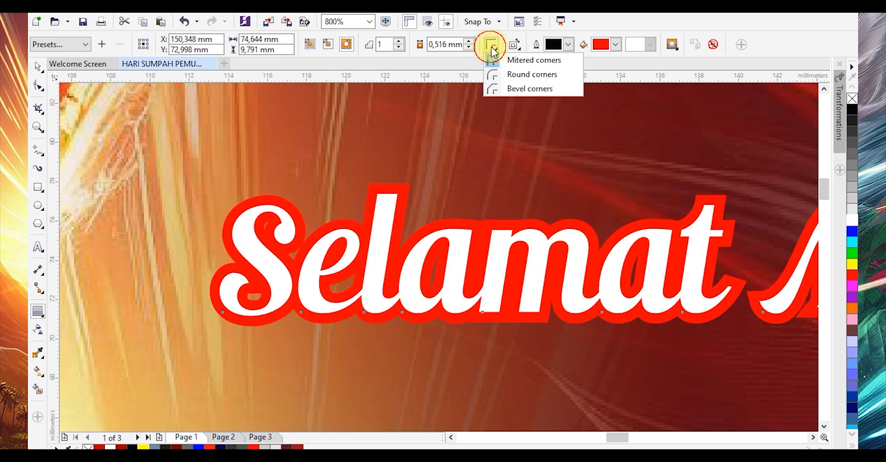
{"action": "left_click", "coordinate": [502, 77]}
{"action": "scroll", "coordinate": [270, 256], "scroll_direction": "down", "scroll_amount": 1}
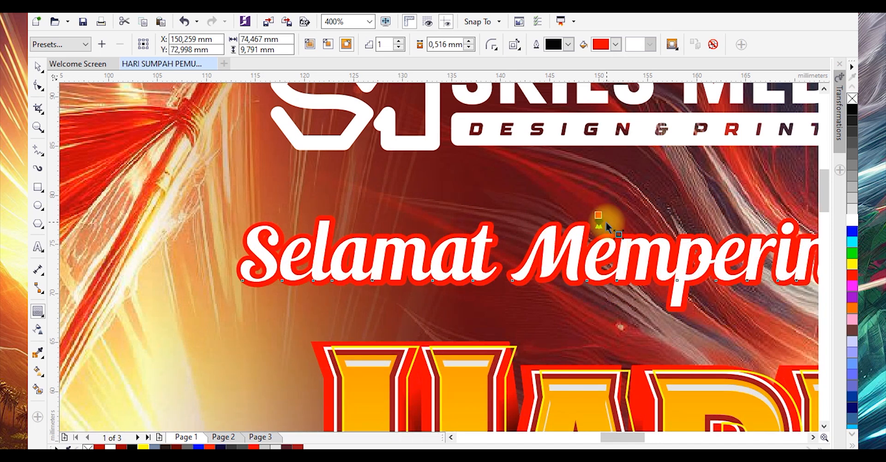
{"action": "scroll", "coordinate": [603, 218], "scroll_direction": "up", "scroll_amount": 1}
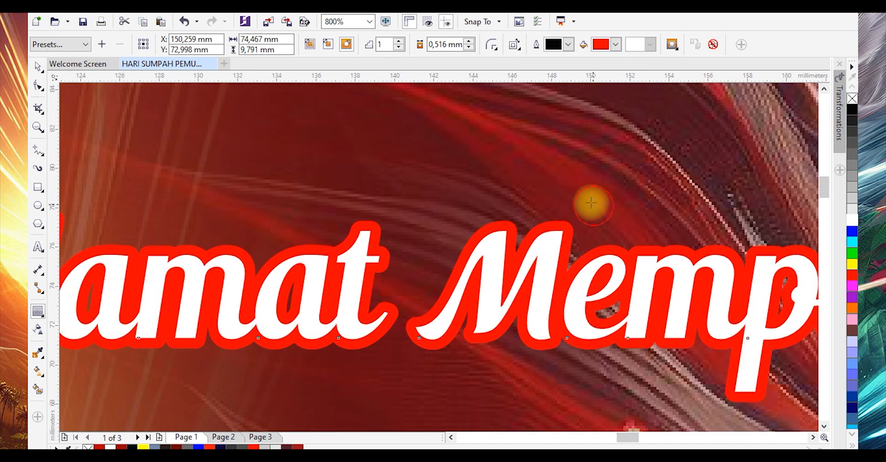
{"action": "left_click_drag", "start_coordinate": [591, 202], "coordinate": [567, 222]}
Break the greeting's contour group apart and fill the contour black
{"action": "right_click", "coordinate": [568, 223]}
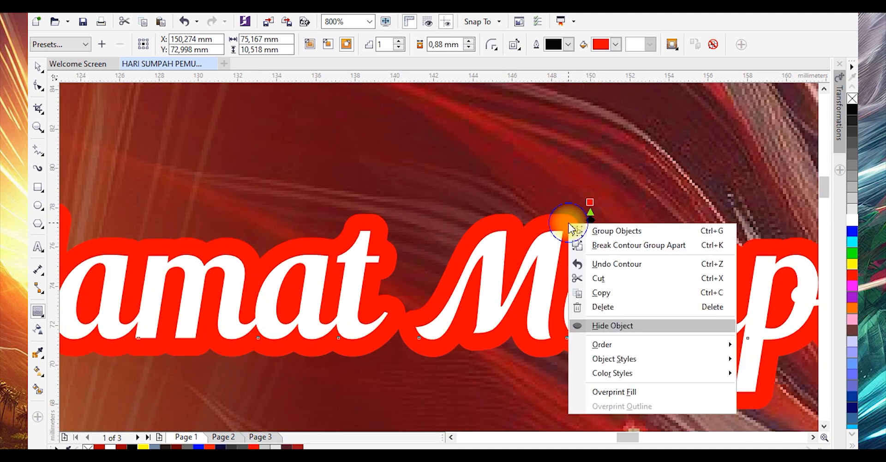
{"action": "left_click", "coordinate": [591, 245]}
{"action": "key", "text": "space"}
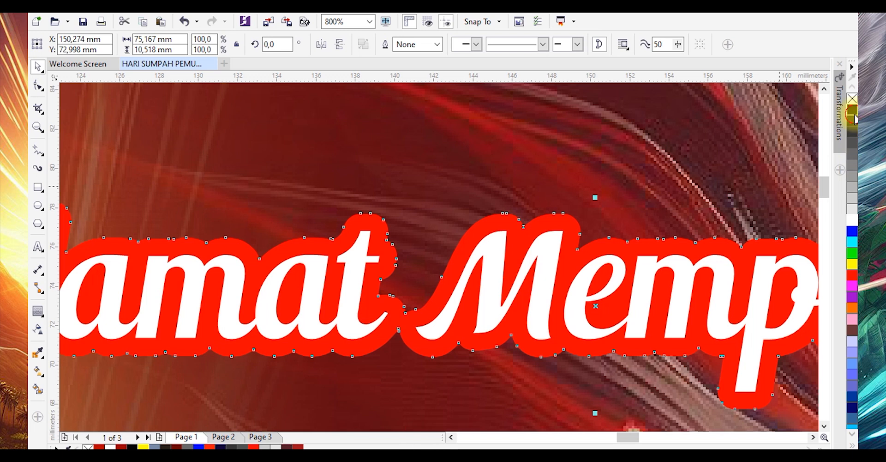
{"action": "left_click", "coordinate": [854, 114]}
{"action": "scroll", "coordinate": [454, 219], "scroll_direction": "down", "scroll_amount": 3}
{"action": "scroll", "coordinate": [449, 221], "scroll_direction": "up", "scroll_amount": 1}
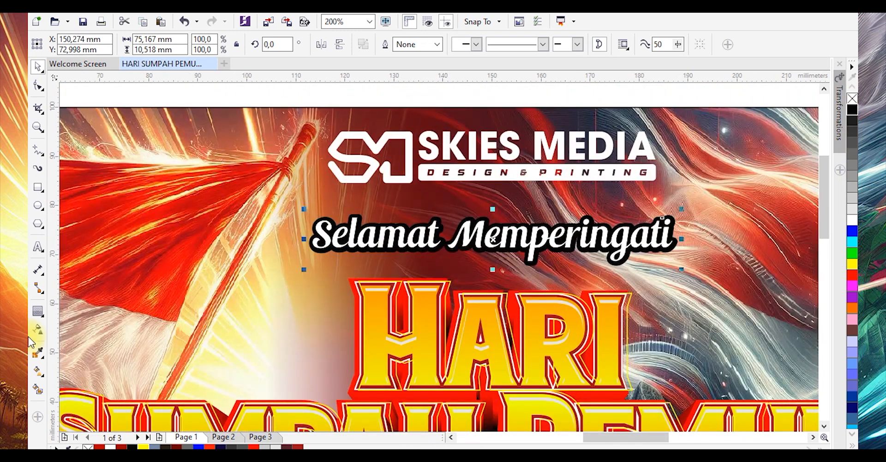
Apply a black Large Glow shadow to the greeting text with opacity 100 and feathering 32
{"action": "left_click", "coordinate": [38, 311]}
{"action": "left_click", "coordinate": [70, 311]}
{"action": "left_click", "coordinate": [60, 44]}
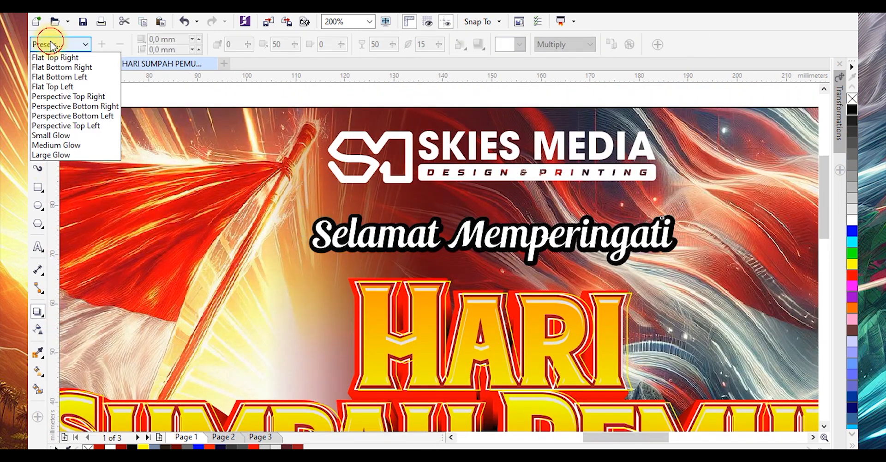
{"action": "left_click", "coordinate": [54, 138]}
{"action": "left_click", "coordinate": [519, 45]}
{"action": "left_click", "coordinate": [501, 60]}
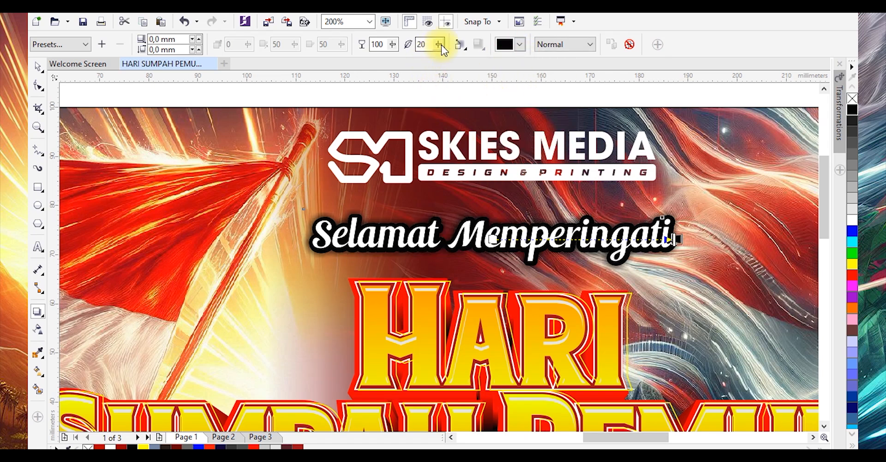
{"action": "left_click_drag", "start_coordinate": [448, 45], "coordinate": [450, 45]}
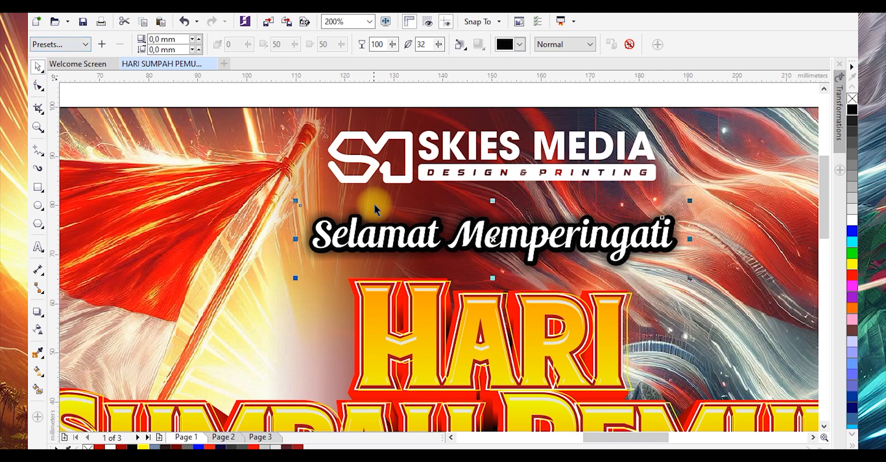
{"action": "scroll", "coordinate": [508, 229], "scroll_direction": "down", "scroll_amount": 2}
{"action": "scroll", "coordinate": [525, 236], "scroll_direction": "up", "scroll_amount": 1}
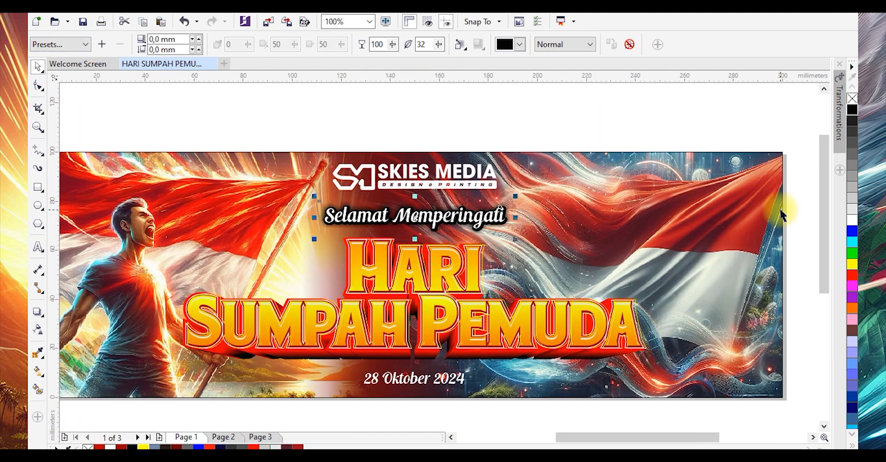
Group the greeting text with its black contour
{"action": "left_click", "coordinate": [797, 202]}
{"action": "left_click", "coordinate": [287, 241]}
{"action": "key", "text": "ctrl+g"}
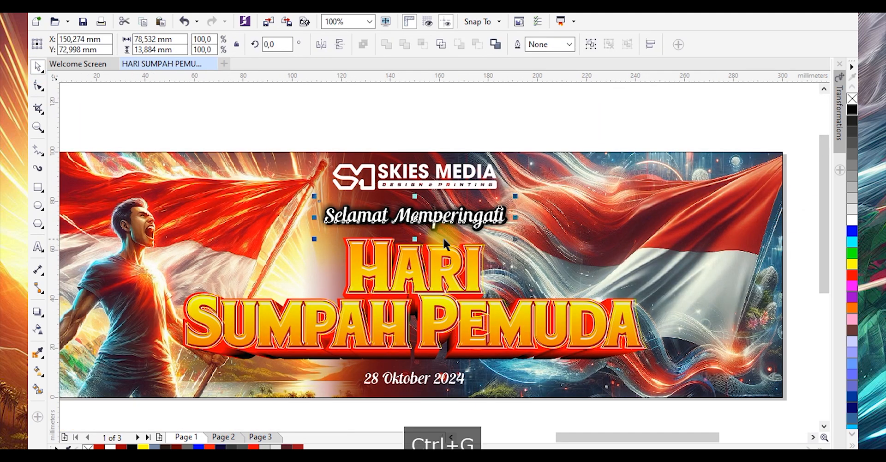
{"action": "left_click", "coordinate": [527, 122]}
{"action": "scroll", "coordinate": [464, 231], "scroll_direction": "down", "scroll_amount": 1}
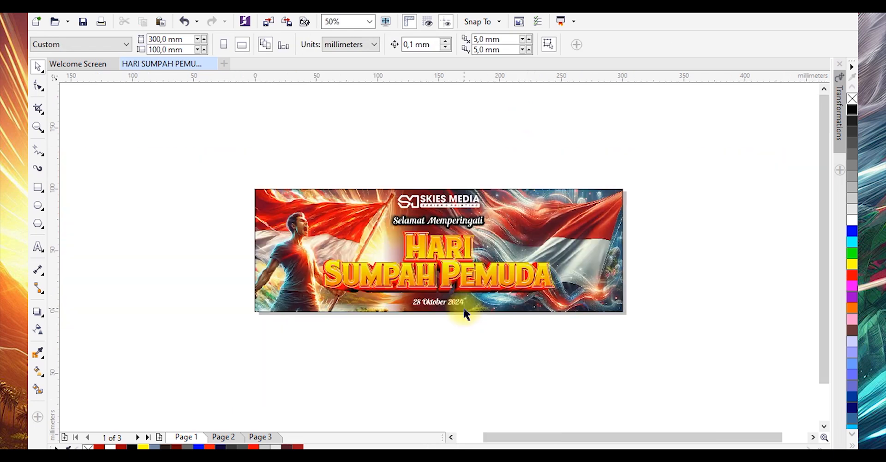
Add a contour of about 0.54 mm around the date text
{"action": "scroll", "coordinate": [463, 306], "scroll_direction": "up", "scroll_amount": 1}
{"action": "left_click", "coordinate": [459, 300]}
{"action": "scroll", "coordinate": [464, 307], "scroll_direction": "up", "scroll_amount": 1}
{"action": "left_click_drag", "start_coordinate": [472, 305], "coordinate": [481, 306]}
{"action": "scroll", "coordinate": [236, 303], "scroll_direction": "up", "scroll_amount": 2}
{"action": "left_click", "coordinate": [41, 315]}
{"action": "left_click", "coordinate": [79, 323]}
{"action": "scroll", "coordinate": [304, 295], "scroll_direction": "up", "scroll_amount": 2}
{"action": "left_click_drag", "start_coordinate": [305, 295], "coordinate": [283, 310]}
Break the date's contour group apart and fill the contour black
{"action": "right_click", "coordinate": [282, 301]}
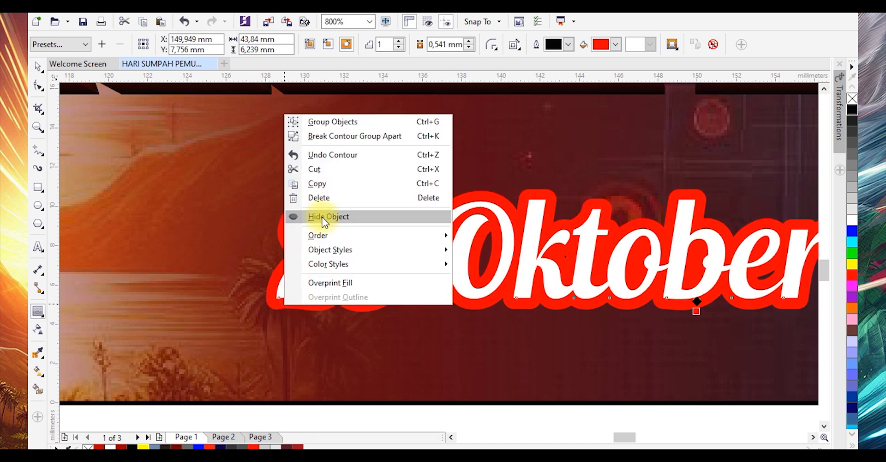
{"action": "left_click", "coordinate": [314, 137]}
{"action": "key", "text": "space"}
{"action": "left_click", "coordinate": [323, 207]}
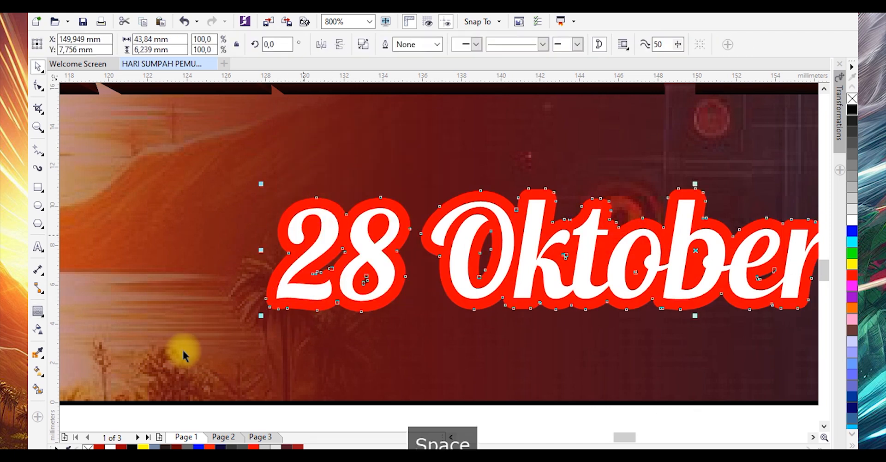
{"action": "left_click", "coordinate": [131, 447]}
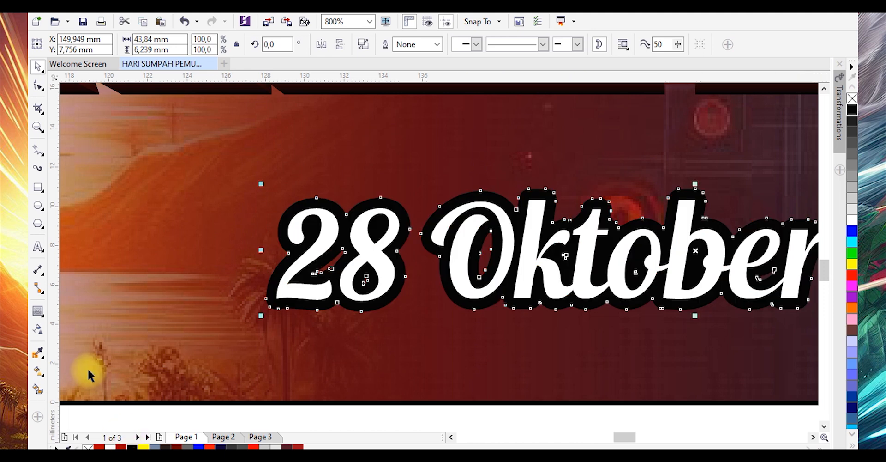
Apply a black glow drop shadow to the date text with opacity 100 and feathering 20
{"action": "left_click", "coordinate": [41, 313]}
{"action": "left_click", "coordinate": [58, 305]}
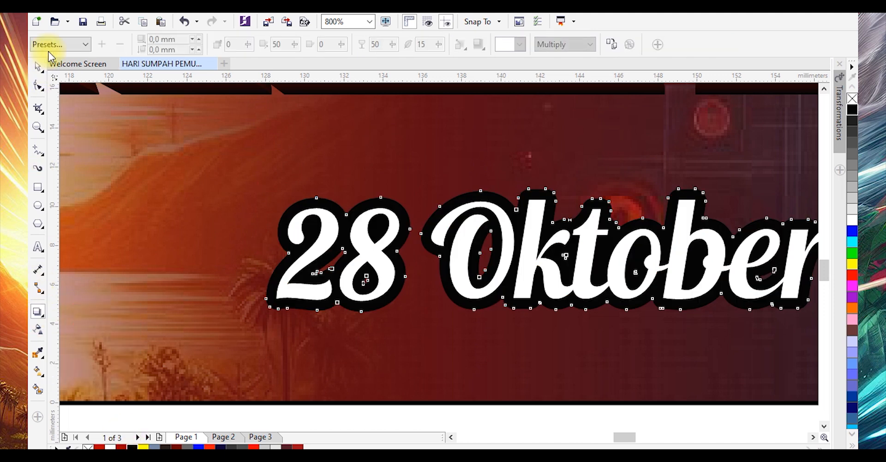
{"action": "left_click", "coordinate": [56, 44]}
{"action": "left_click", "coordinate": [50, 135]}
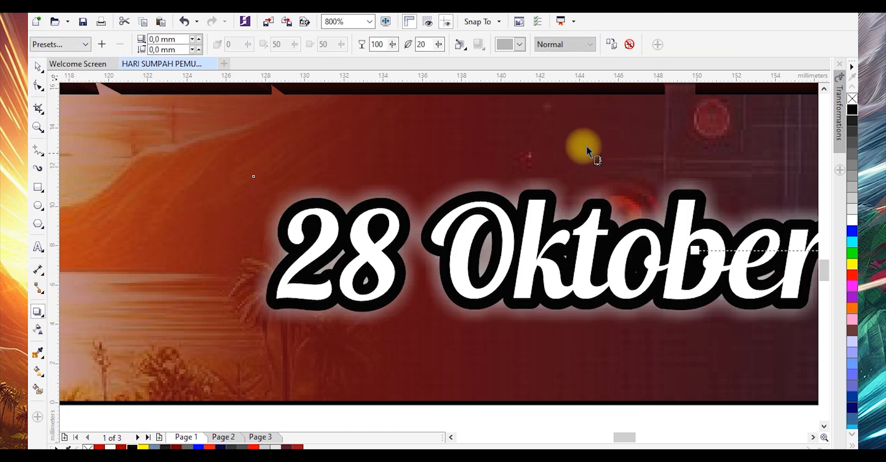
{"action": "left_click", "coordinate": [518, 48]}
{"action": "left_click", "coordinate": [503, 57]}
{"action": "scroll", "coordinate": [424, 254], "scroll_direction": "down", "scroll_amount": 4}
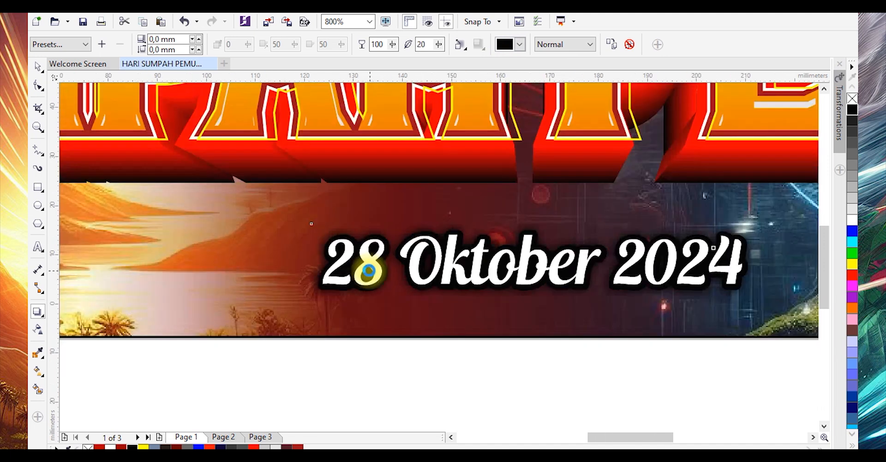
Position the SKIES MEDIA logo at the top of the banner and center it horizontally on the page
{"action": "left_click", "coordinate": [38, 66]}
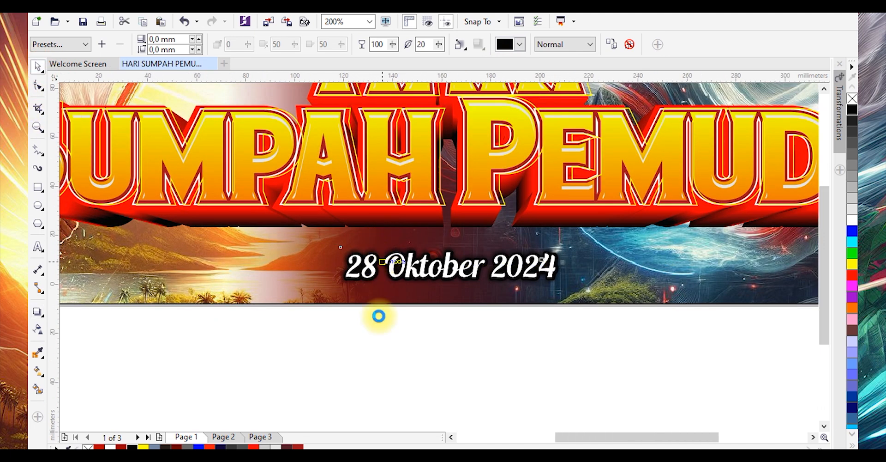
{"action": "scroll", "coordinate": [376, 313], "scroll_direction": "down", "scroll_amount": 1}
{"action": "left_click", "coordinate": [327, 337]}
{"action": "left_click", "coordinate": [565, 262]}
{"action": "left_click", "coordinate": [460, 318]}
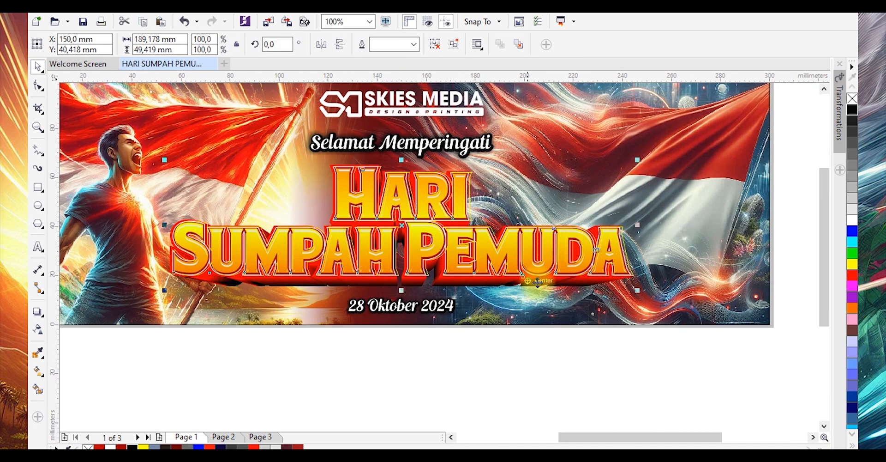
{"action": "left_click_drag", "start_coordinate": [637, 291], "coordinate": [644, 293]}
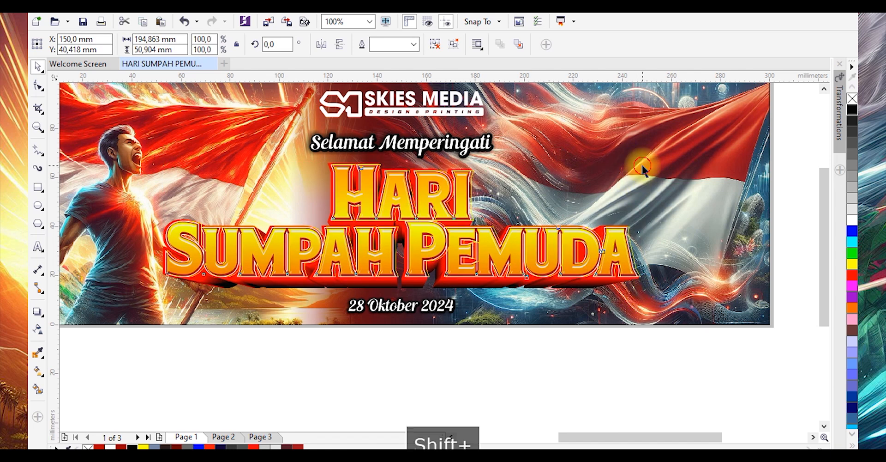
{"action": "left_click", "coordinate": [640, 165], "text": "shift"}
{"action": "key", "text": "c"}
{"action": "left_click", "coordinate": [502, 368]}
Scale the logo down to about 67 mm wide, sitting above the greeting text
{"action": "scroll", "coordinate": [407, 240], "scroll_direction": "down", "scroll_amount": 2}
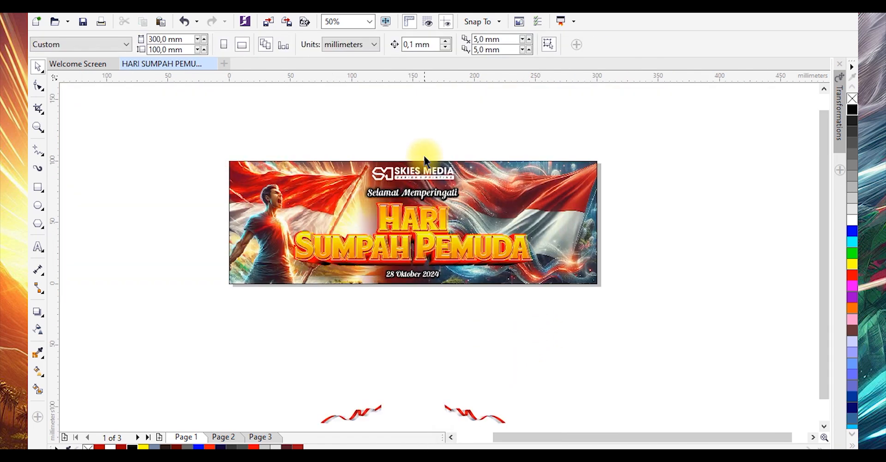
{"action": "scroll", "coordinate": [425, 154], "scroll_direction": "up", "scroll_amount": 2}
{"action": "left_click_drag", "start_coordinate": [283, 138], "coordinate": [530, 201]}
{"action": "scroll", "coordinate": [463, 198], "scroll_direction": "up", "scroll_amount": 3}
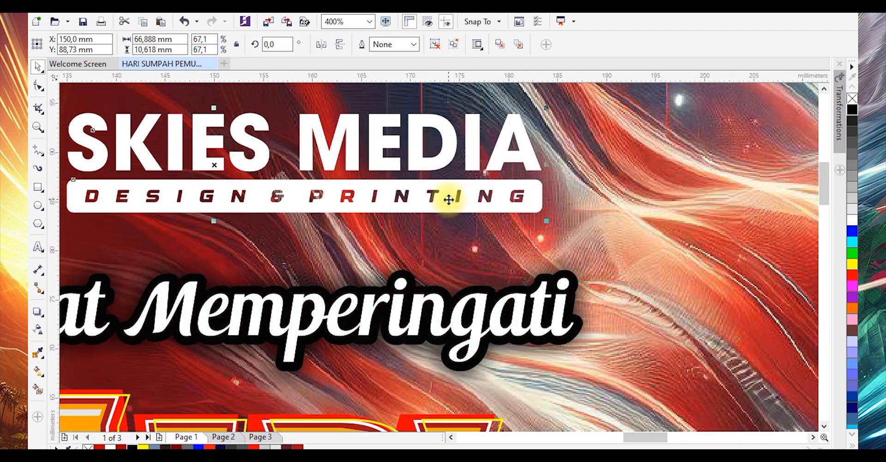
{"action": "scroll", "coordinate": [449, 199], "scroll_direction": "down", "scroll_amount": 3}
{"action": "left_click_drag", "start_coordinate": [594, 190], "coordinate": [647, 162]}
{"action": "key", "text": "shift+F2"}
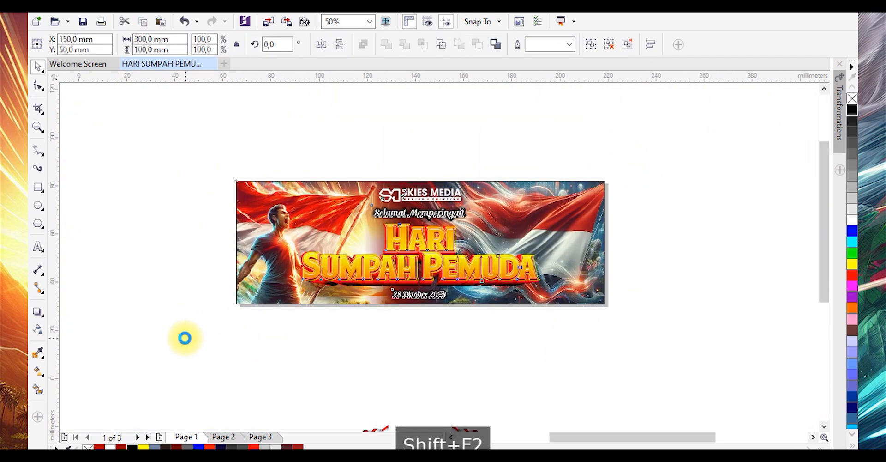
{"action": "left_click", "coordinate": [269, 116]}
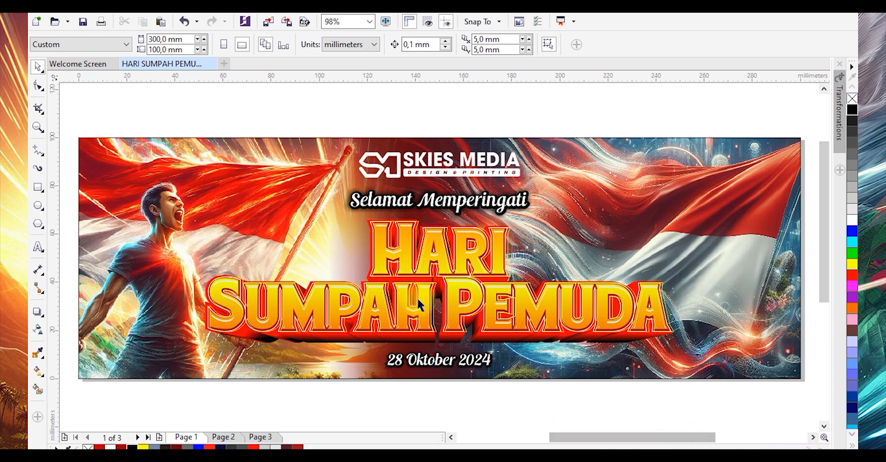
Move the red-and-white ribbon graphic onto the banner, ungroup it, and rotate a piece about 185.5° at the lower right
{"action": "scroll", "coordinate": [427, 351], "scroll_direction": "down", "scroll_amount": 3}
{"action": "left_click_drag", "start_coordinate": [476, 422], "coordinate": [476, 279]}
{"action": "scroll", "coordinate": [480, 279], "scroll_direction": "up", "scroll_amount": 3}
{"action": "left_click", "coordinate": [430, 45]}
{"action": "left_click", "coordinate": [484, 344]}
{"action": "left_click", "coordinate": [493, 291]}
{"action": "left_click_drag", "start_coordinate": [547, 308], "coordinate": [716, 364]}
{"action": "left_click", "coordinate": [616, 336]}
{"action": "left_click", "coordinate": [605, 331]}
{"action": "left_click_drag", "start_coordinate": [606, 330], "coordinate": [592, 302]}
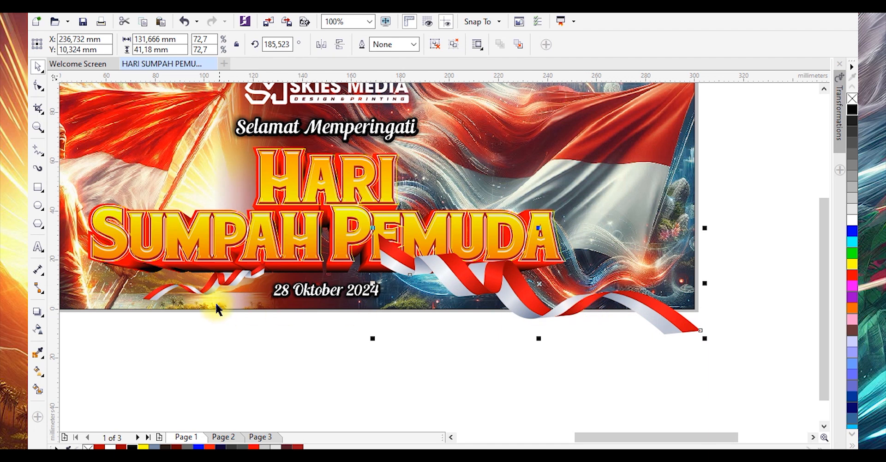
Delete the small stray ribbon piece at the banner's lower left
{"action": "left_click", "coordinate": [207, 288]}
{"action": "key", "text": "Delete"}
Arrange the ribbon pieces along the banner's bottom edge, rotating one to about 350°, and group them
{"action": "left_click", "coordinate": [494, 283]}
{"action": "left_click_drag", "start_coordinate": [493, 283], "coordinate": [489, 290]}
{"action": "left_click", "coordinate": [490, 290]}
{"action": "left_click_drag", "start_coordinate": [702, 234], "coordinate": [705, 221]}
{"action": "key", "text": "Escape"}
{"action": "left_click_drag", "start_coordinate": [644, 298], "coordinate": [659, 280]}
{"action": "scroll", "coordinate": [640, 319], "scroll_direction": "up", "scroll_amount": 2}
{"action": "scroll", "coordinate": [662, 275], "scroll_direction": "down", "scroll_amount": 1}
{"action": "left_click_drag", "start_coordinate": [720, 258], "coordinate": [341, 261]}
{"action": "scroll", "coordinate": [341, 261], "scroll_direction": "down", "scroll_amount": 1}
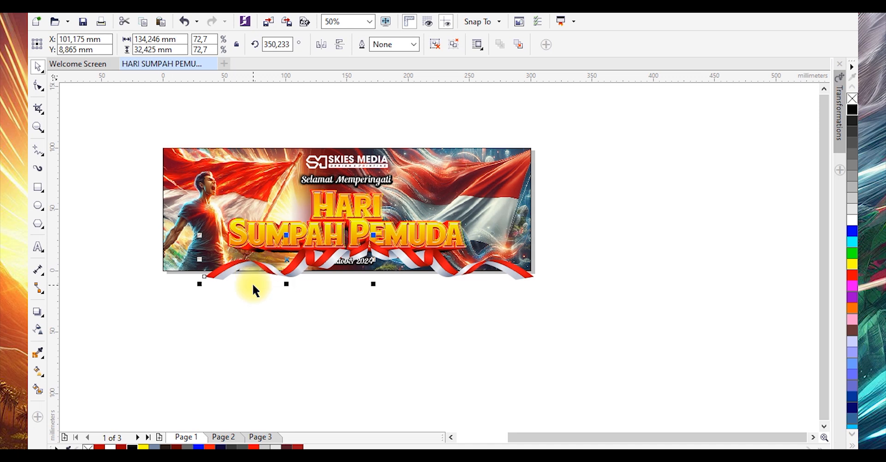
{"action": "left_click", "coordinate": [433, 260], "text": "shift"}
{"action": "key", "text": "ctrl+g"}
{"action": "left_click", "coordinate": [417, 328]}
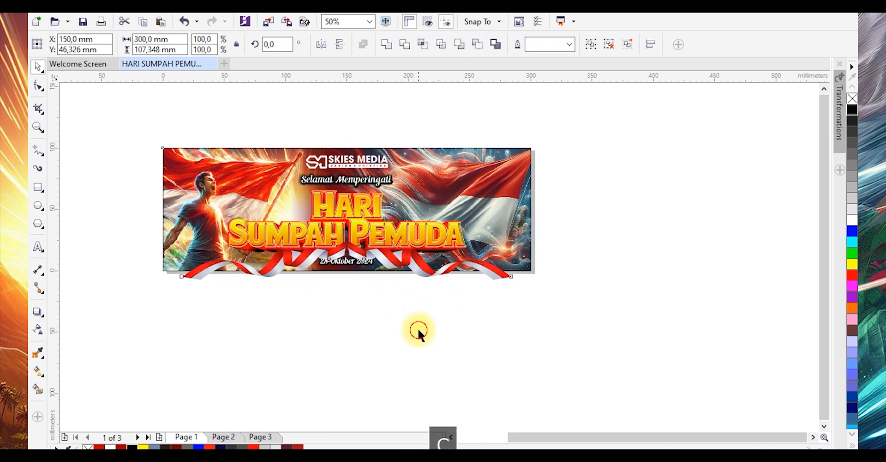
Select the ribbon section beneath the title and ungroup it
{"action": "left_click", "coordinate": [406, 260]}
{"action": "scroll", "coordinate": [406, 259], "scroll_direction": "up", "scroll_amount": 1}
{"action": "left_click_drag", "start_coordinate": [408, 265], "coordinate": [410, 248]}
{"action": "left_click", "coordinate": [405, 326]}
{"action": "left_click", "coordinate": [403, 252]}
{"action": "left_click", "coordinate": [403, 248]}
{"action": "scroll", "coordinate": [371, 244], "scroll_direction": "up", "scroll_amount": 1}
{"action": "left_click_drag", "start_coordinate": [375, 243], "coordinate": [378, 252]}
{"action": "left_click", "coordinate": [435, 44]}
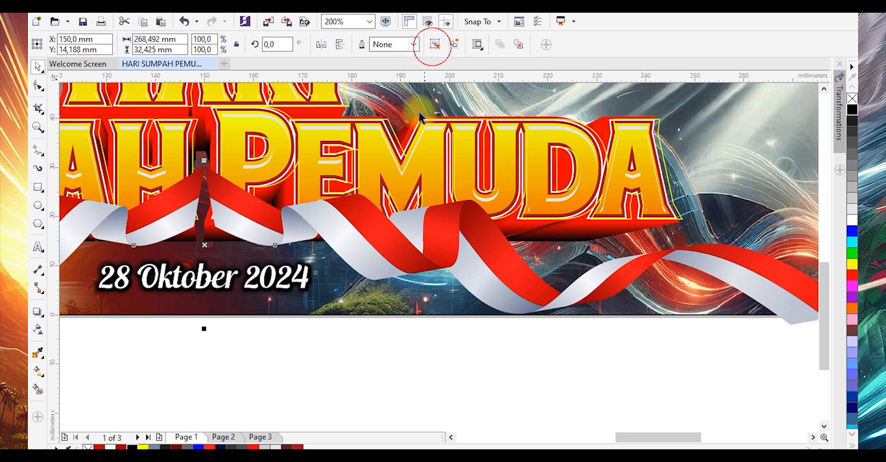
Move a ribbon piece left under SUMPAH and group the ribbon pieces again
{"action": "scroll", "coordinate": [409, 189], "scroll_direction": "down", "scroll_amount": 1}
{"action": "left_click", "coordinate": [398, 300]}
{"action": "left_click", "coordinate": [388, 210]}
{"action": "left_click_drag", "start_coordinate": [388, 212], "coordinate": [274, 204]}
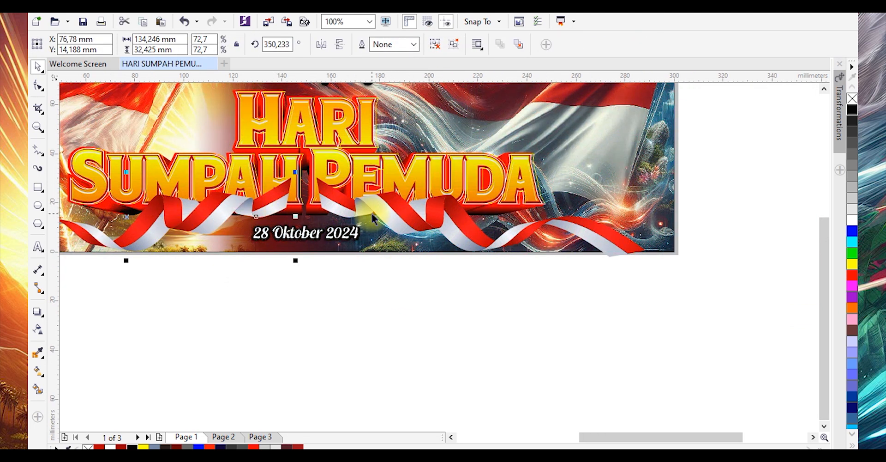
{"action": "left_click", "coordinate": [384, 222], "text": "shift"}
{"action": "key", "text": "ctrl+g"}
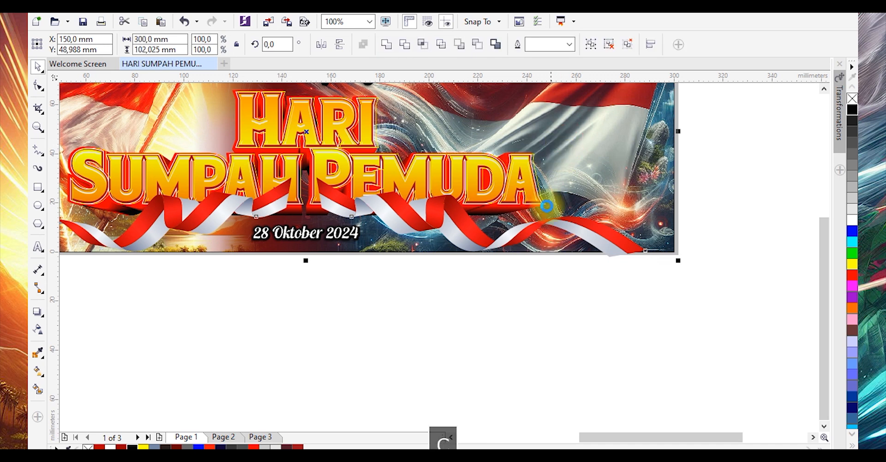
Place the ribbon group inside the banner's background frame as a PowerClip
{"action": "left_click", "coordinate": [491, 317]}
{"action": "right_click", "coordinate": [517, 233]}
{"action": "left_click", "coordinate": [531, 139]}
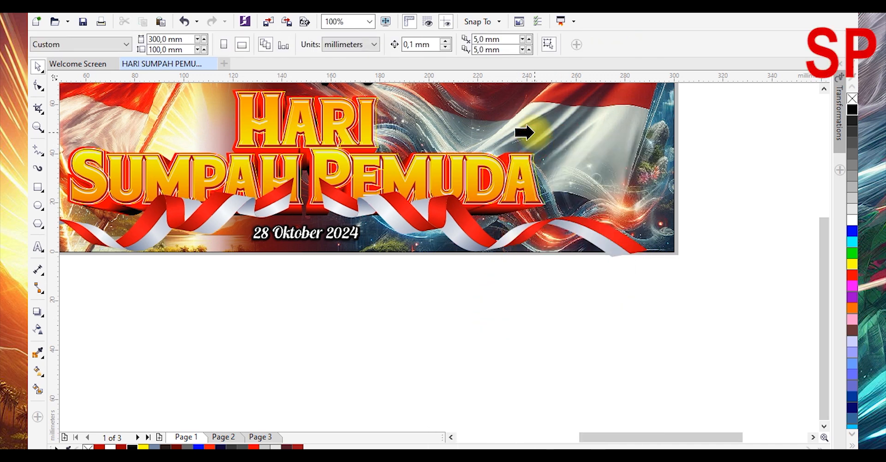
{"action": "left_click", "coordinate": [529, 132]}
{"action": "scroll", "coordinate": [473, 322], "scroll_direction": "down", "scroll_amount": 2}
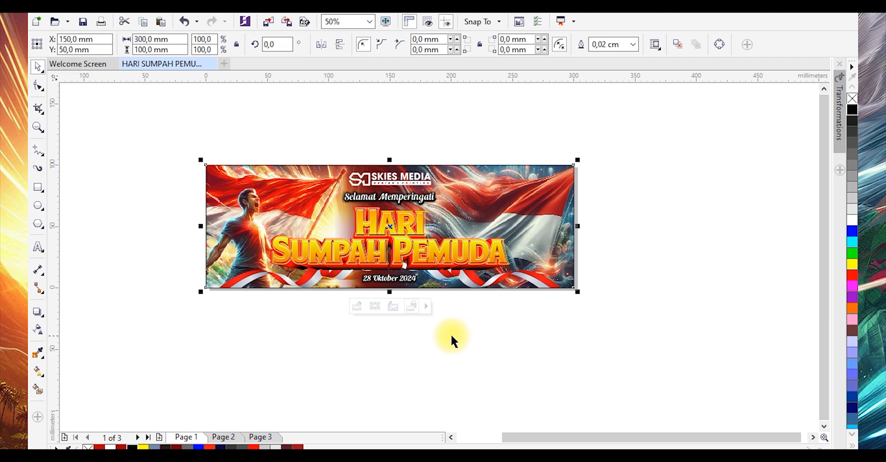
Select all banner objects and zoom to fit them to review the finished design
{"action": "left_click", "coordinate": [421, 347]}
{"action": "left_click_drag", "start_coordinate": [137, 355], "coordinate": [597, 160]}
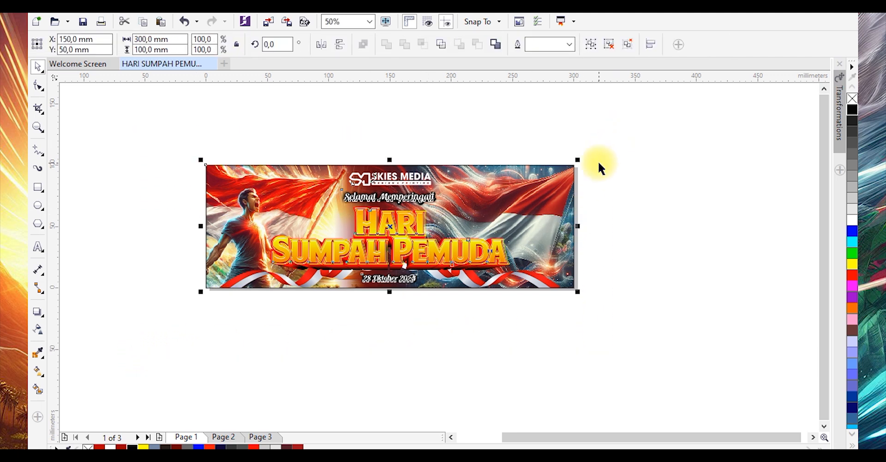
{"action": "key", "text": "shift+F2"}
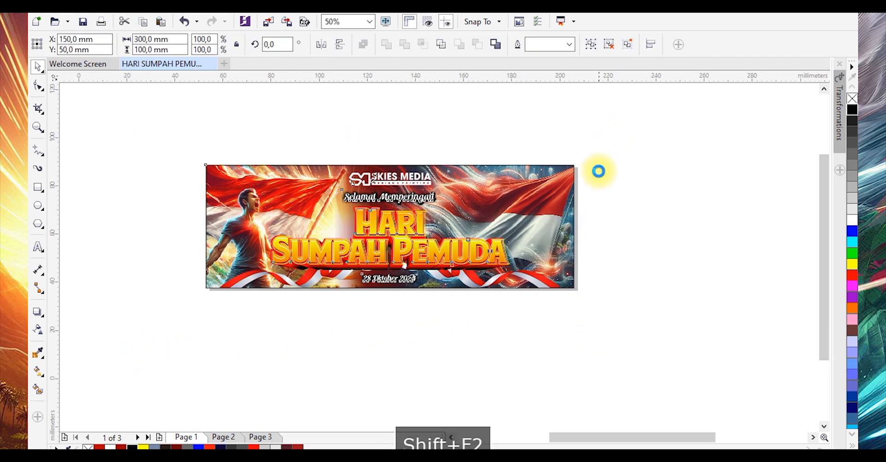
{"action": "left_click", "coordinate": [368, 110]}
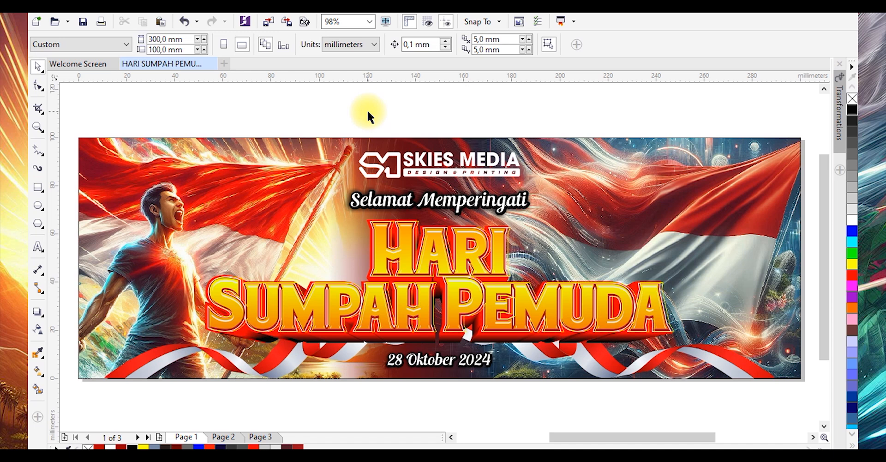